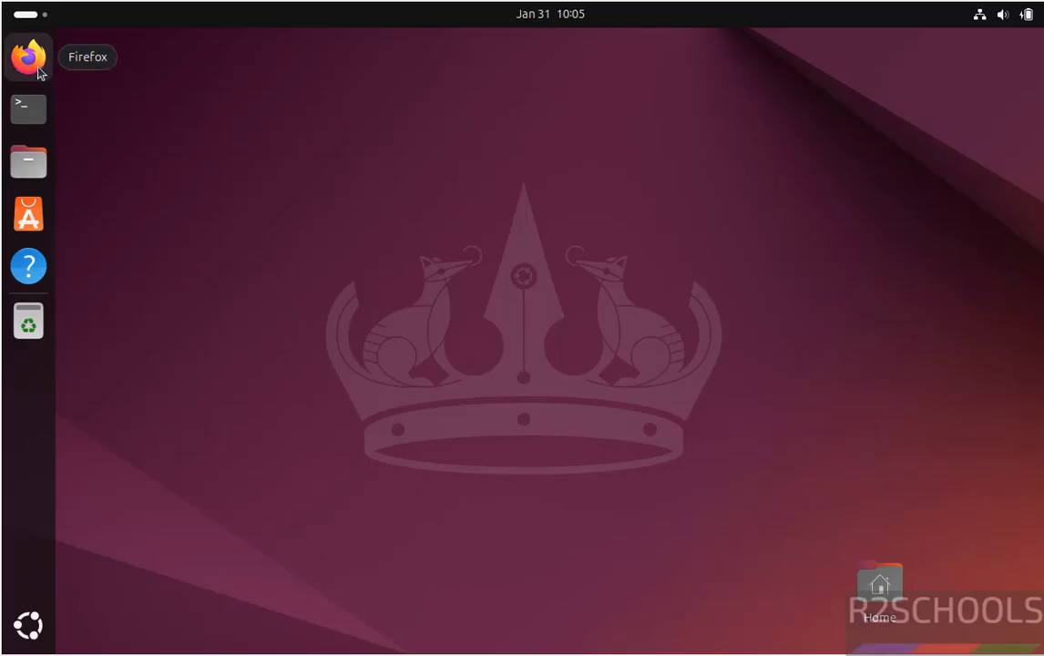
Step: Open pgadmin.org in Firefox and go to the pgAdmin 4 APT download page
{"action": "left_click", "coordinate": [36, 65]}
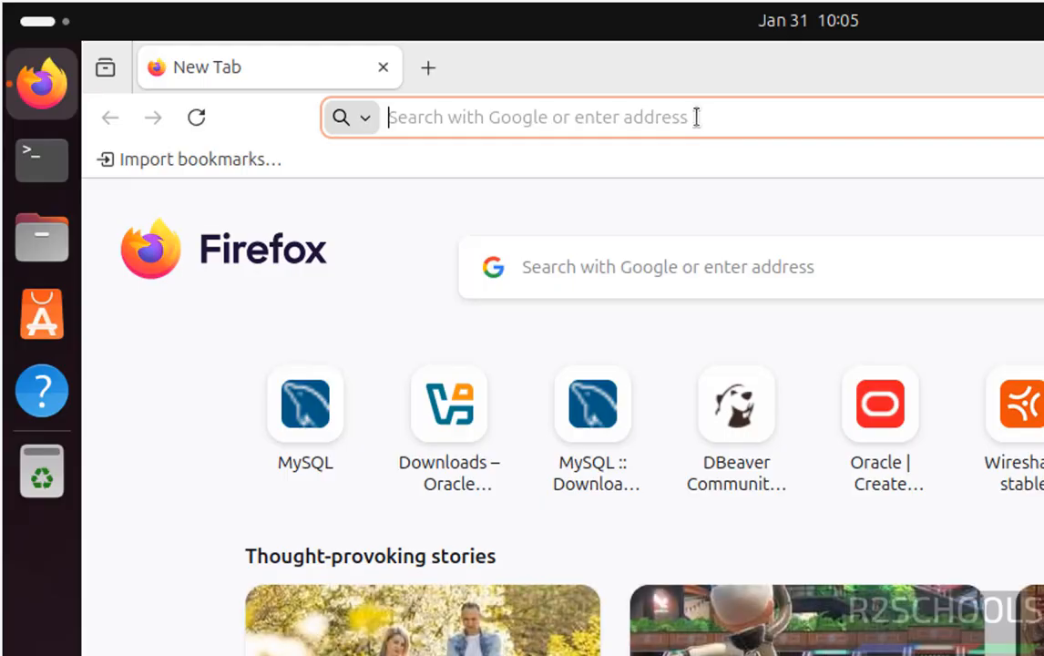
{"action": "type", "text": "pgadmin.org"}
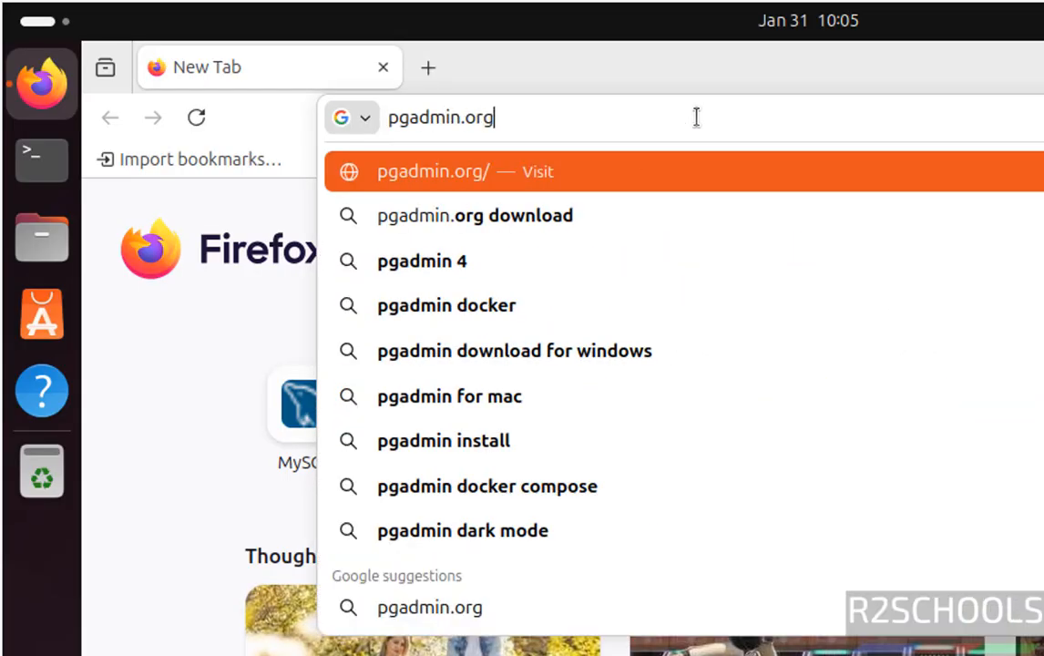
{"action": "key", "text": "Return"}
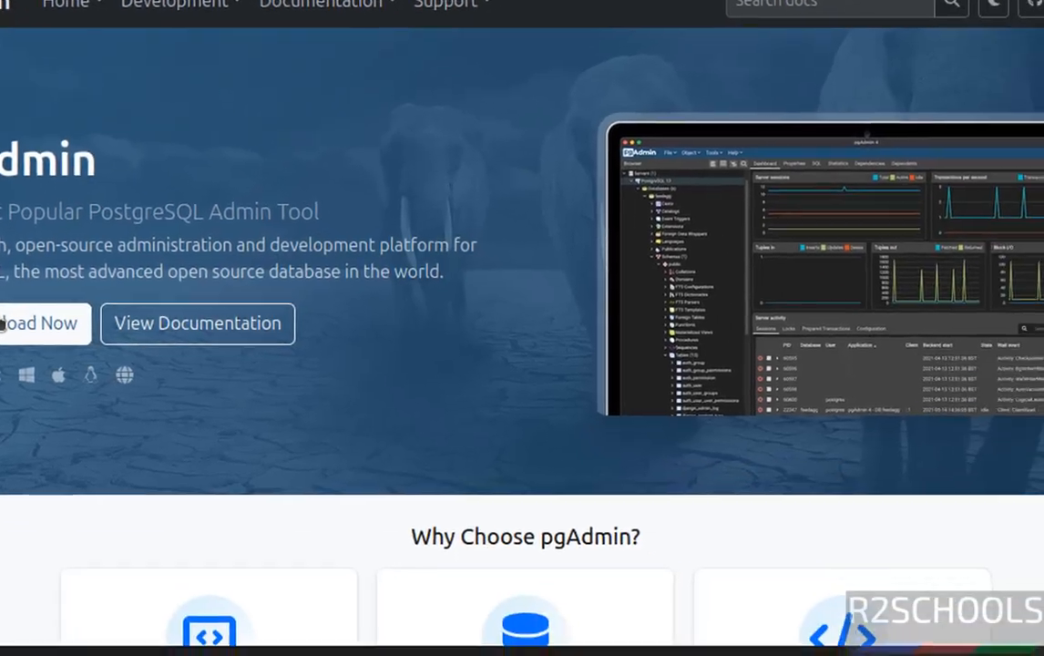
{"action": "left_click", "coordinate": [3, 324]}
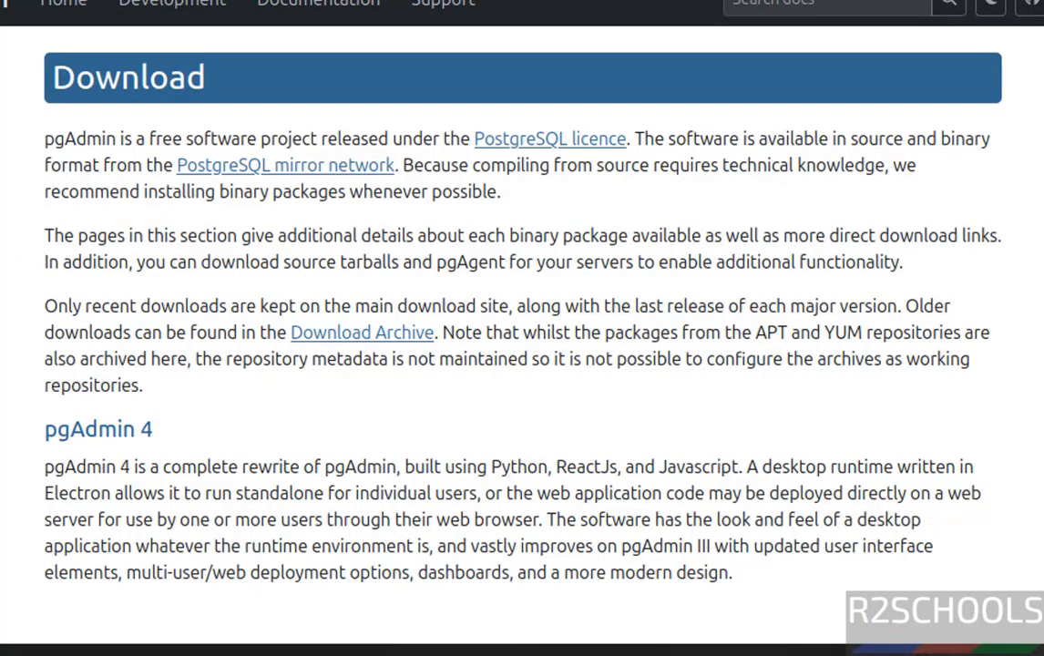
{"action": "scroll", "coordinate": [504, 244], "scroll_direction": "down", "scroll_amount": 3}
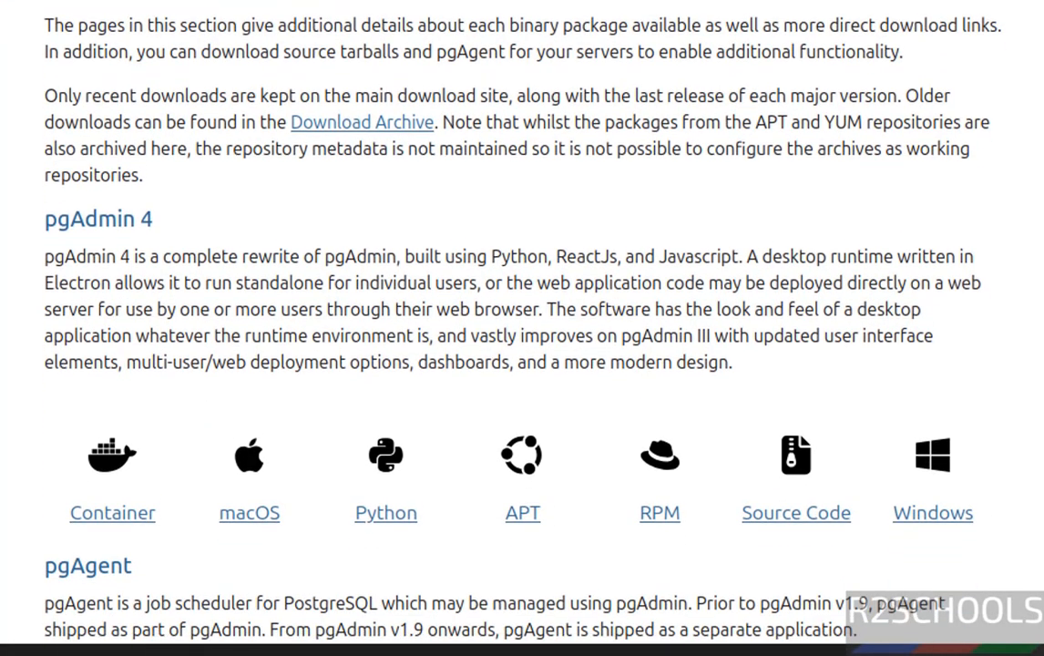
{"action": "left_click", "coordinate": [523, 459]}
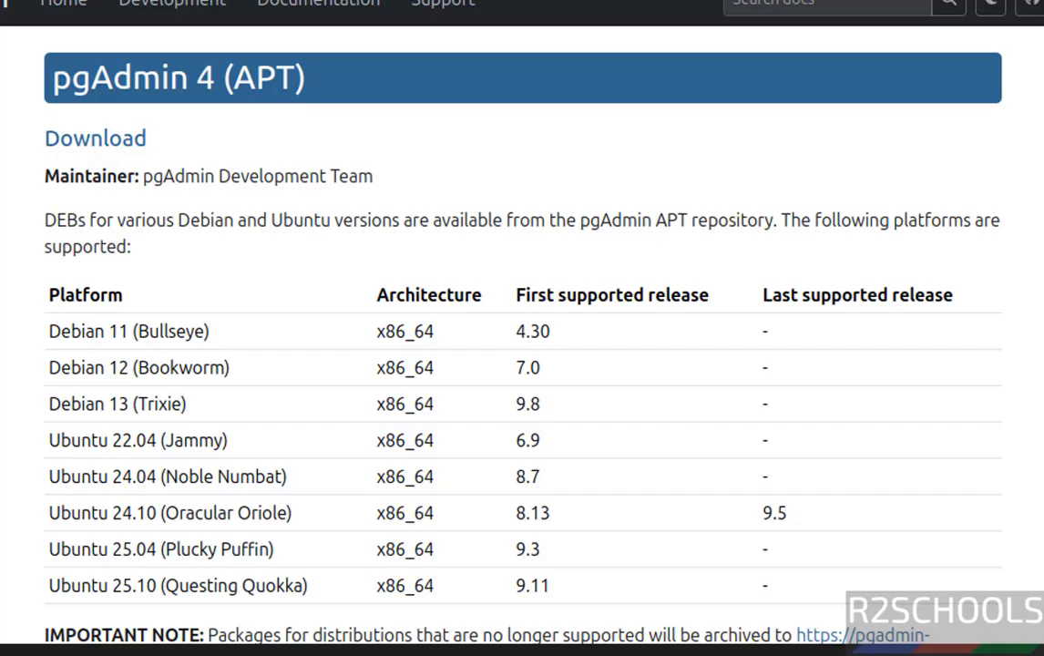
Step: Copy the curl command that installs the repository's public key from the setup instructions
{"action": "scroll", "coordinate": [522, 328], "scroll_direction": "down", "scroll_amount": 5}
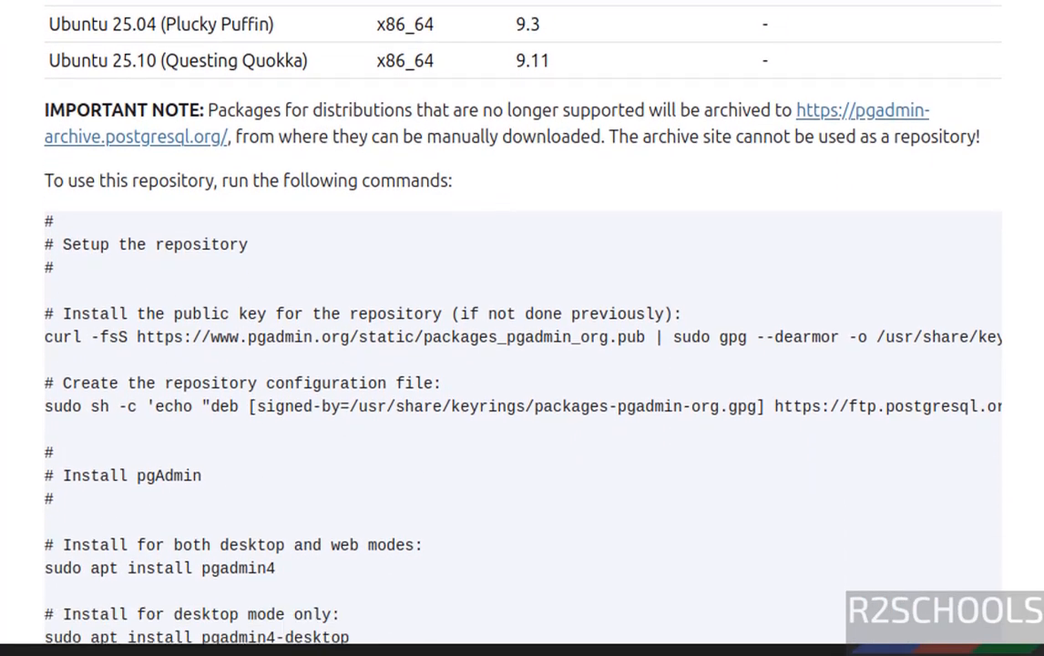
{"action": "scroll", "coordinate": [522, 329], "scroll_direction": "down", "scroll_amount": 2}
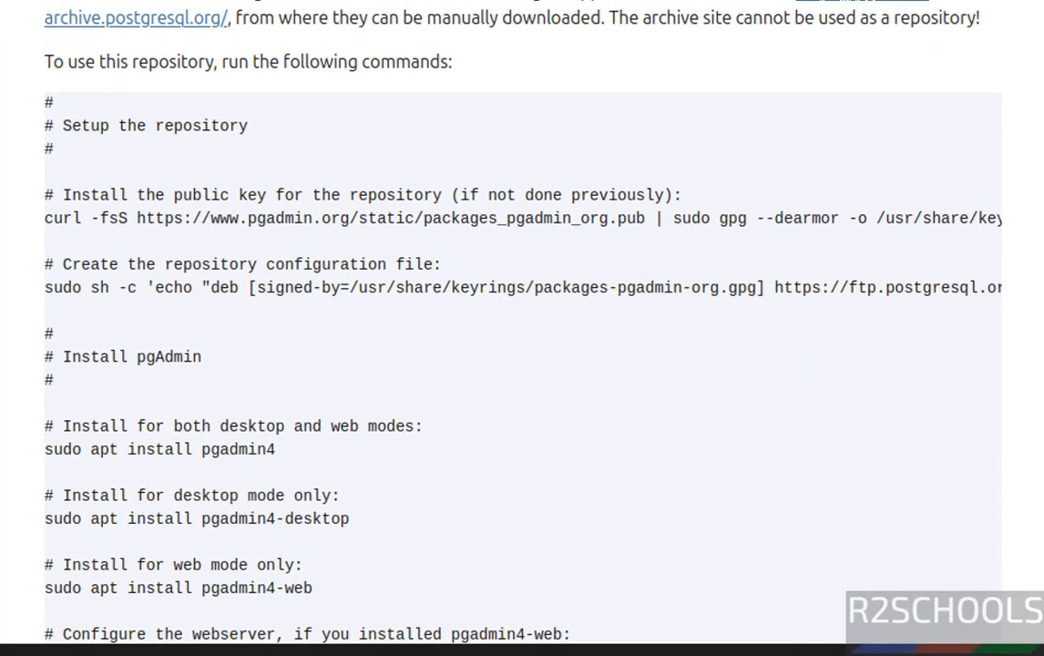
{"action": "scroll", "coordinate": [522, 328], "scroll_direction": "down", "scroll_amount": 1}
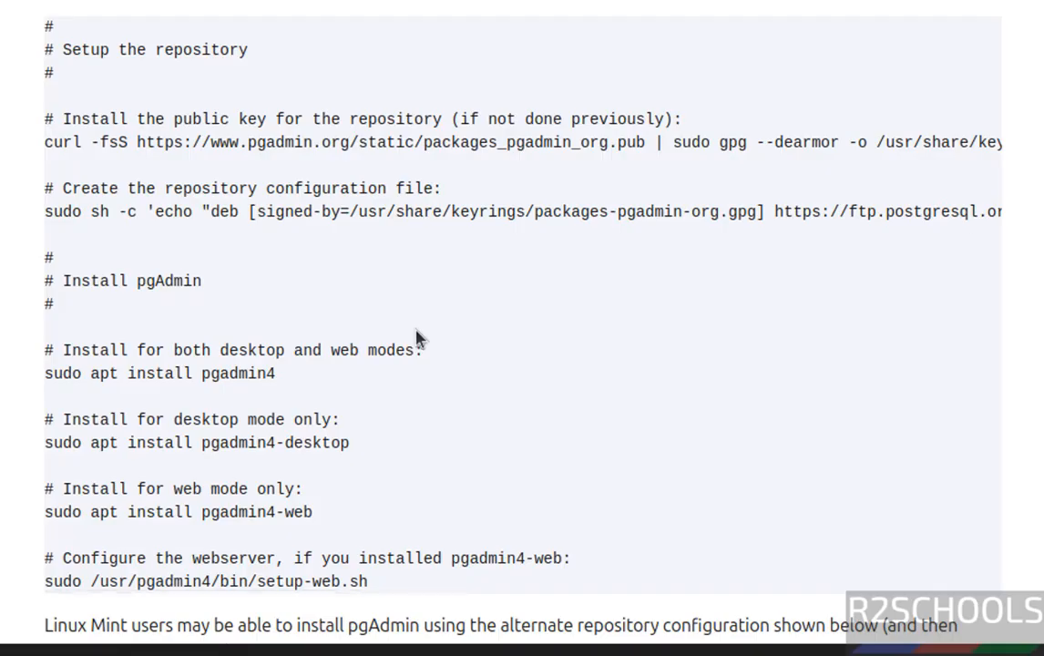
{"action": "double_click", "coordinate": [47, 142]}
{"action": "left_click_drag", "start_coordinate": [295, 142], "coordinate": [853, 144]}
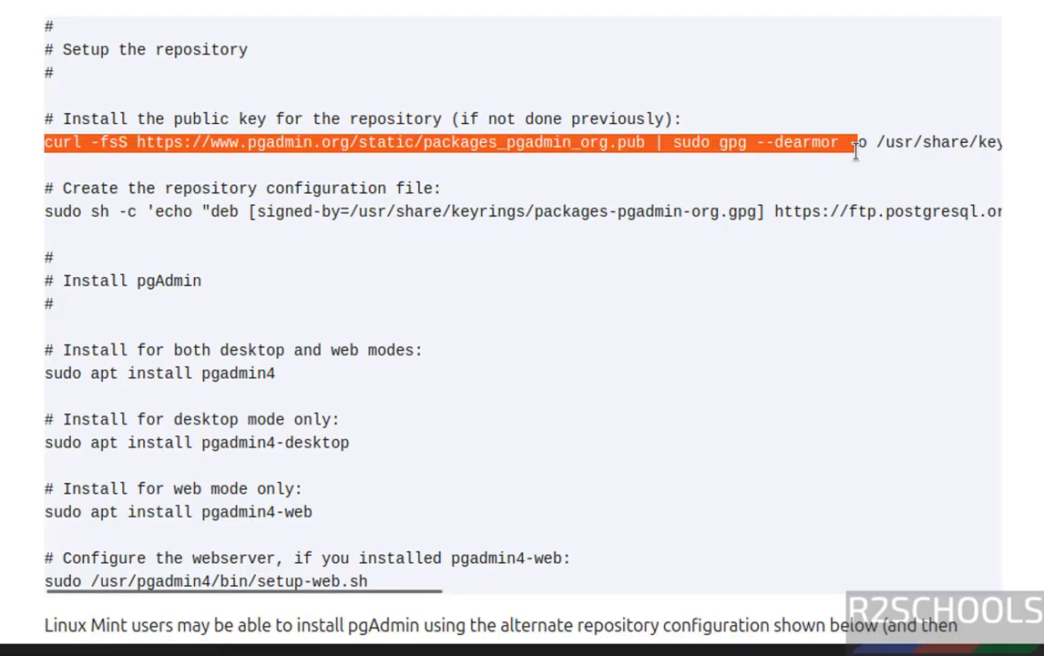
{"action": "triple_click", "coordinate": [858, 146]}
{"action": "key", "text": "ctrl+c"}
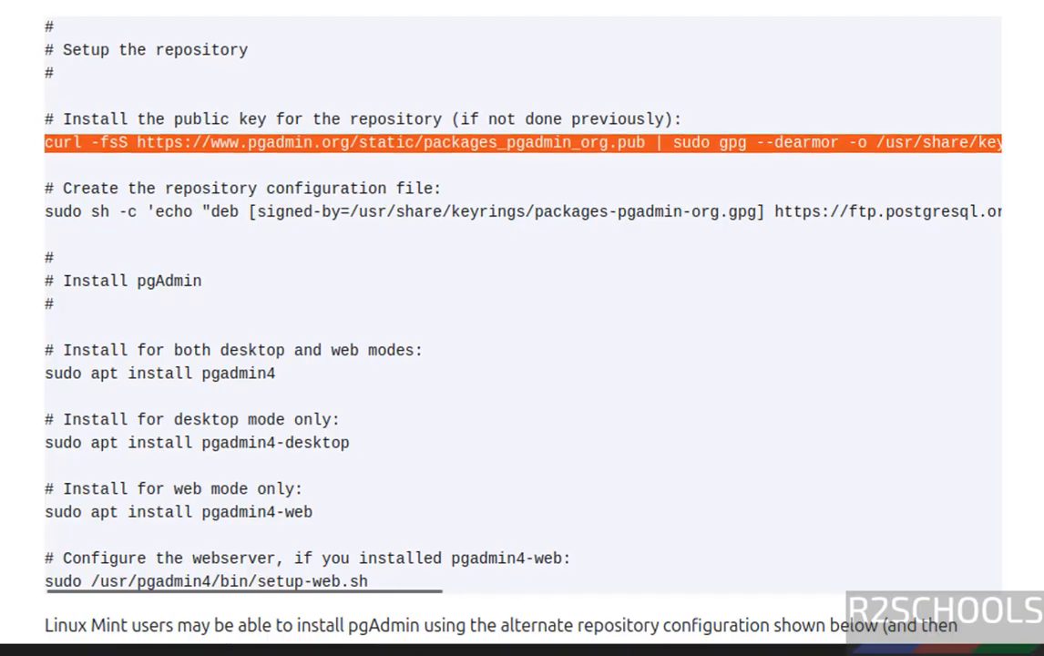
Step: Run the copied public key command in a new terminal and enter the sudo password
{"action": "key", "text": "ctrl+alt+t"}
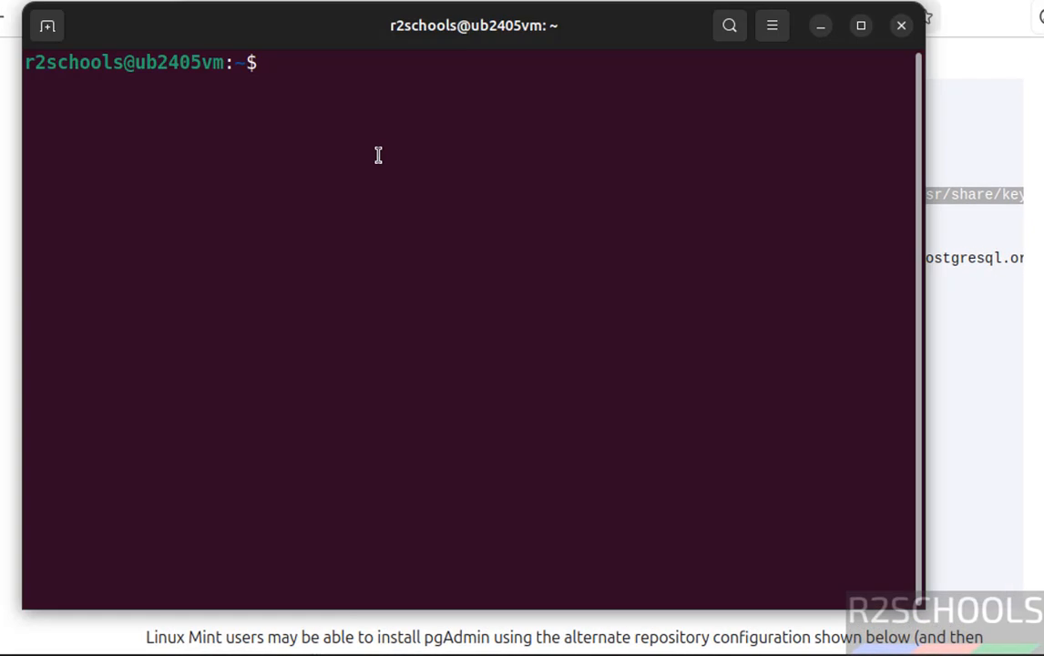
{"action": "right_click", "coordinate": [378, 155]}
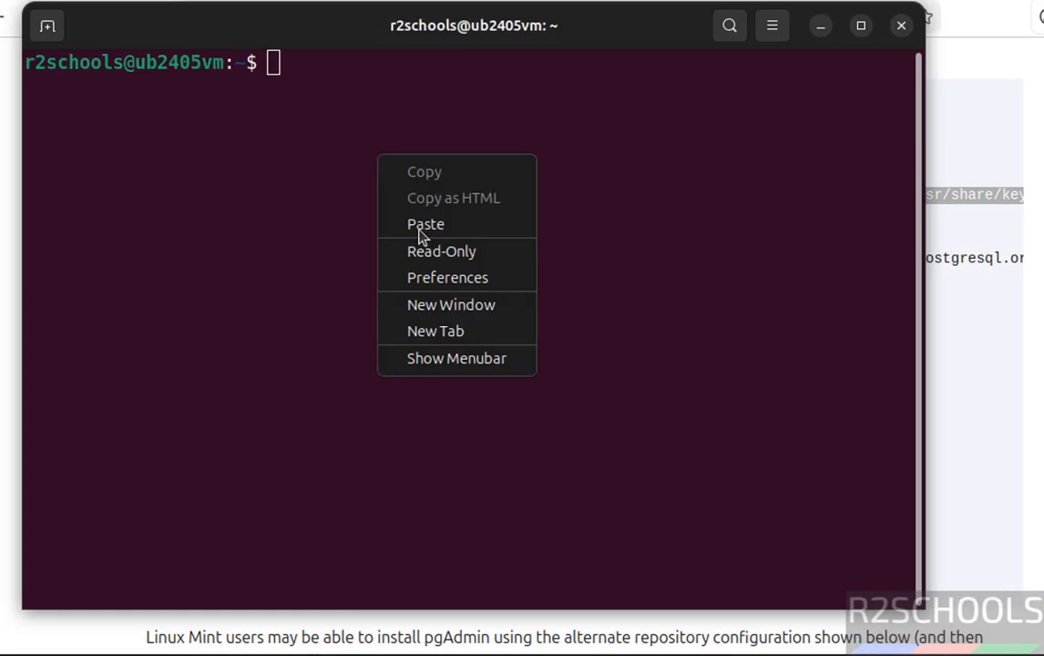
{"action": "left_click", "coordinate": [459, 237]}
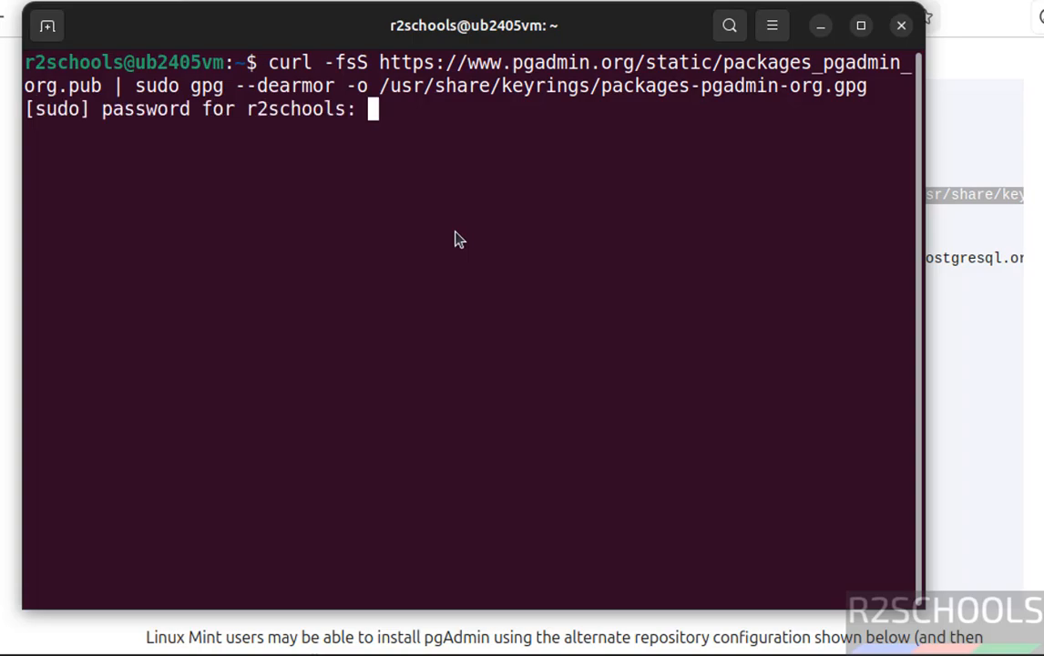
{"action": "key", "text": "Return"}
Step: Copy the command that creates the repository configuration file from the web page, run it in the terminal, and clear the output
{"action": "key", "text": "alt+Tab"}
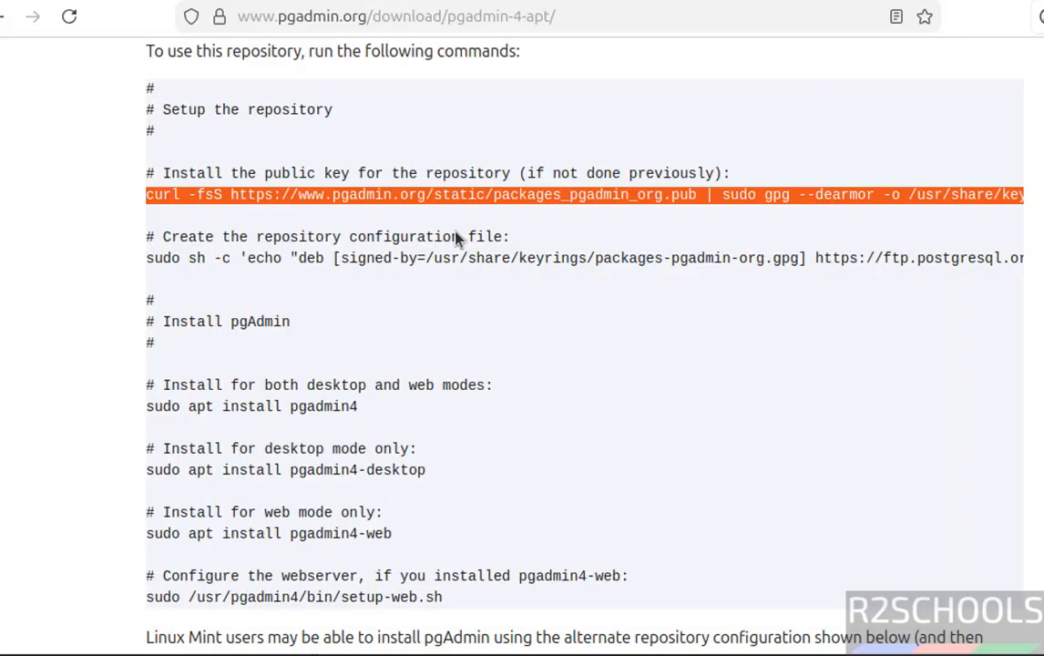
{"action": "triple_click", "coordinate": [301, 258]}
{"action": "right_click", "coordinate": [307, 262]}
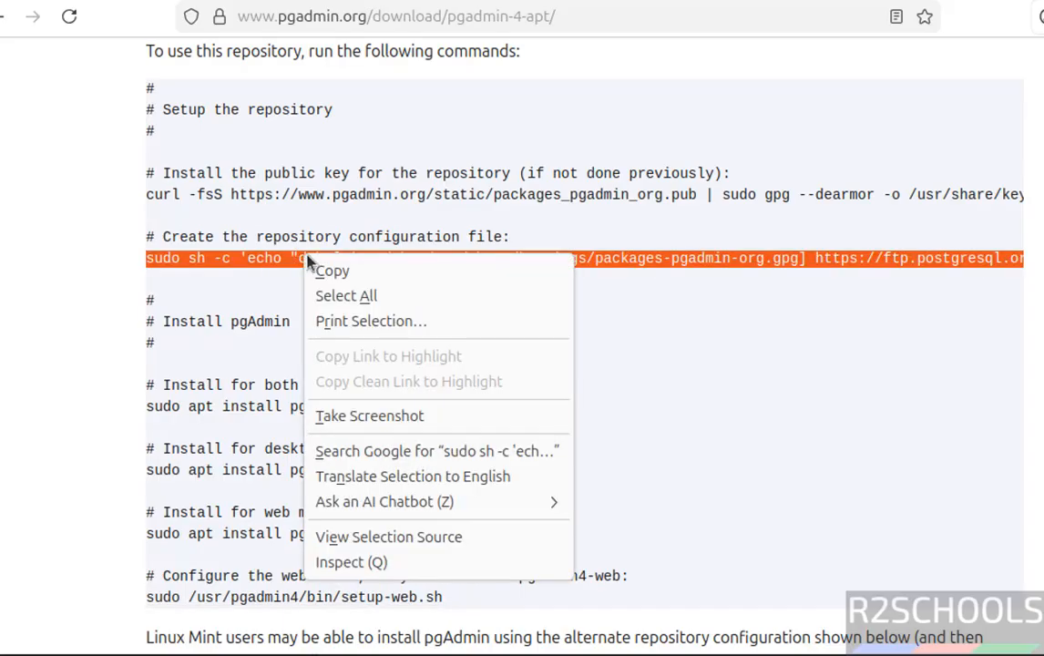
{"action": "left_click", "coordinate": [314, 270]}
{"action": "key", "text": "alt+Tab"}
{"action": "right_click", "coordinate": [313, 271]}
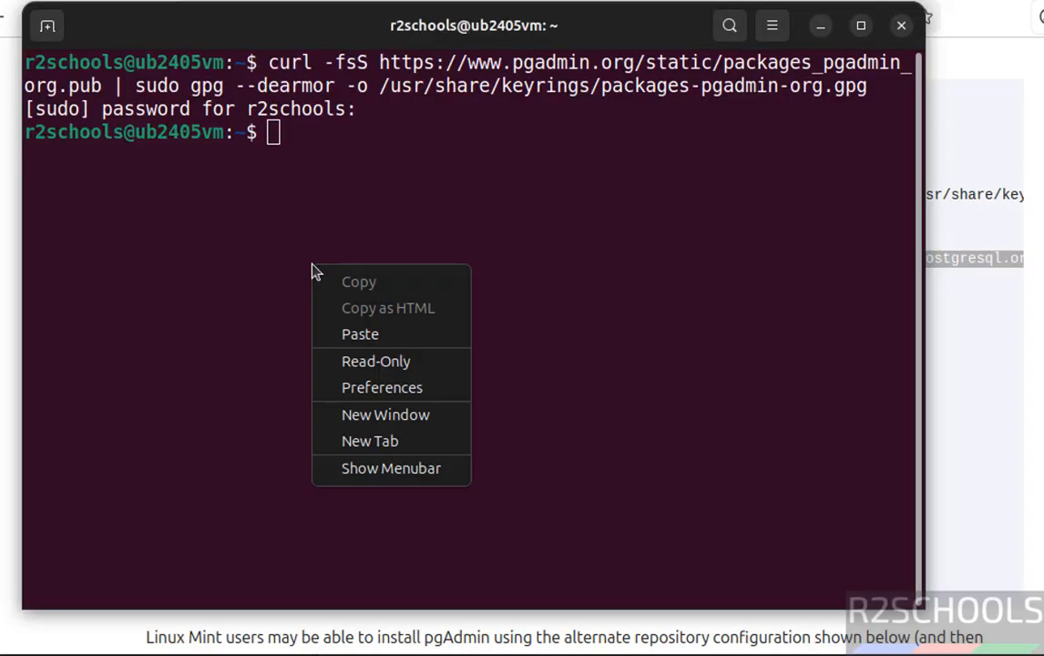
{"action": "left_click", "coordinate": [352, 333]}
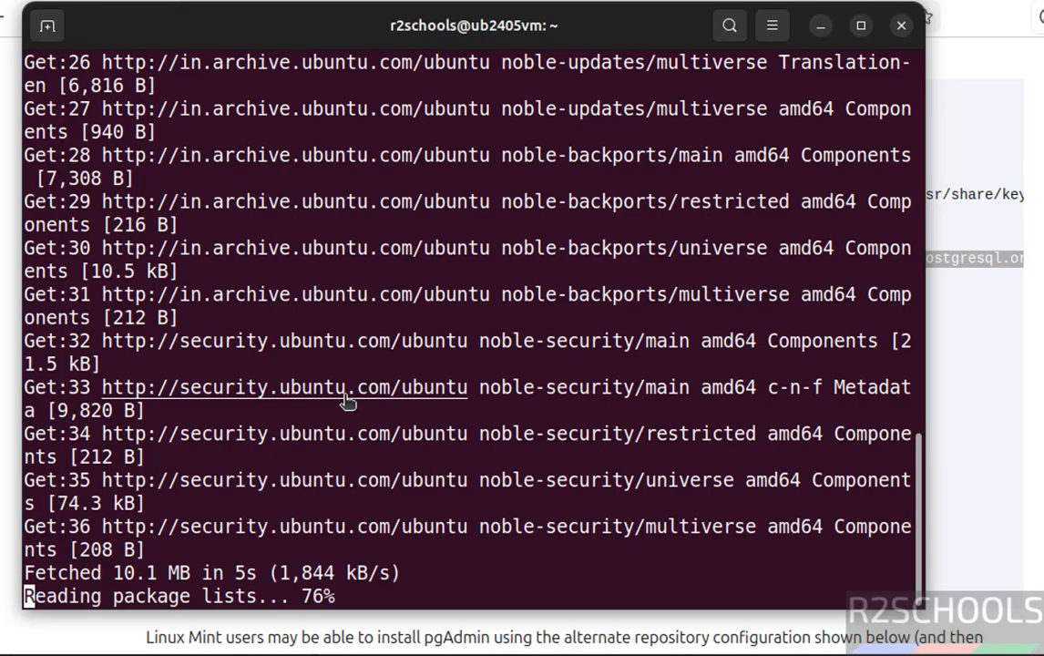
{"action": "key", "text": "ctrl+l"}
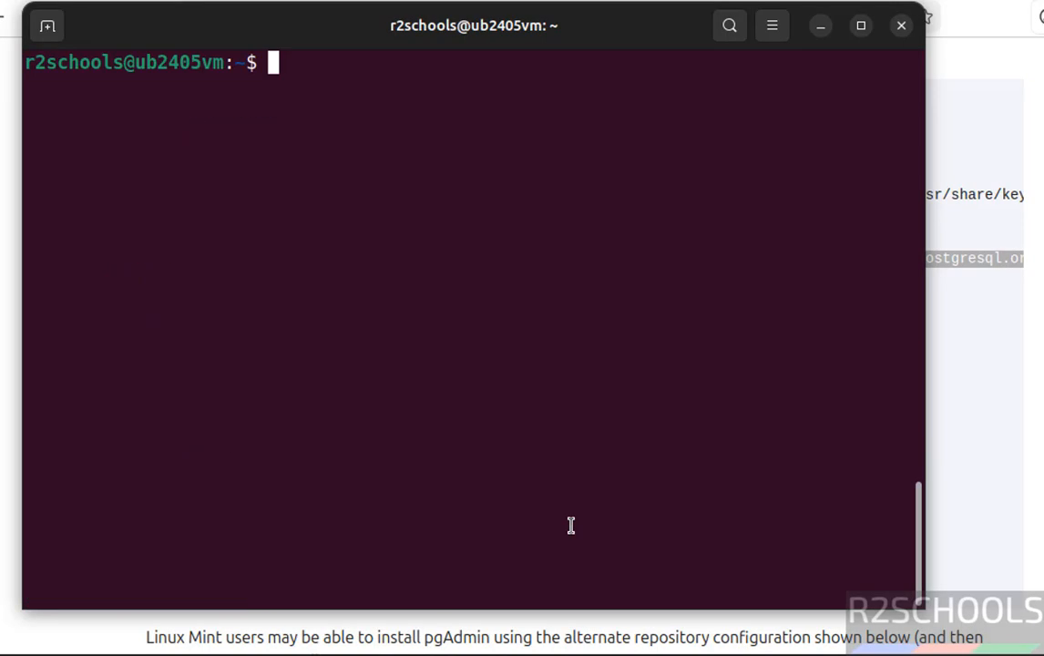
Step: Install pgAdmin for both desktop and web modes by running "sudo apt install pgadmin4" in the terminal and answering y to continue
{"action": "key", "text": "alt+Tab"}
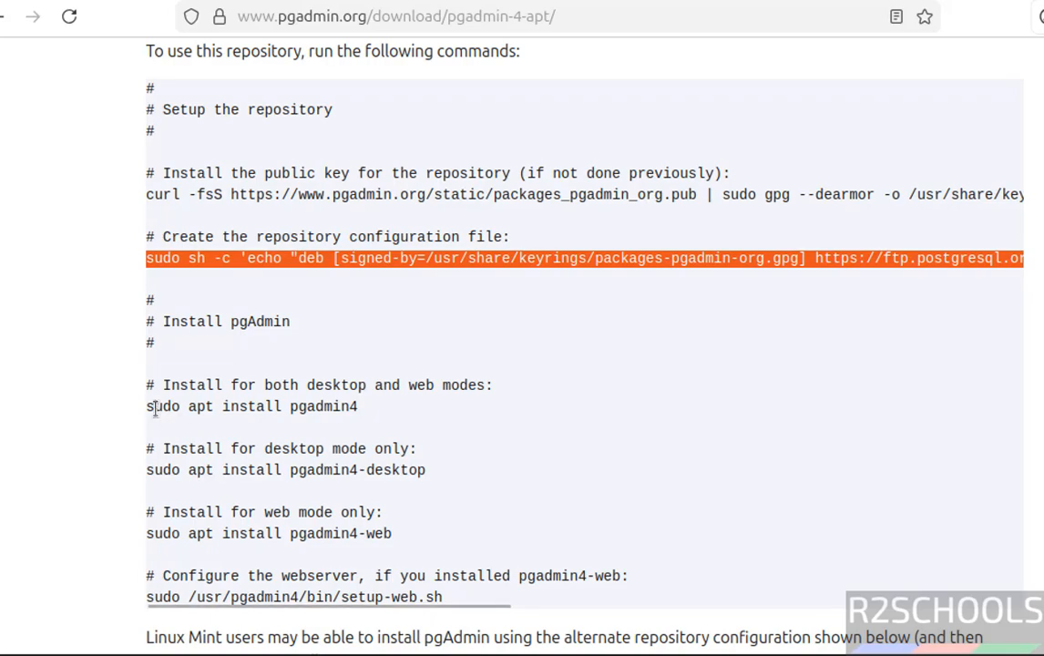
{"action": "left_click_drag", "start_coordinate": [147, 407], "coordinate": [374, 408]}
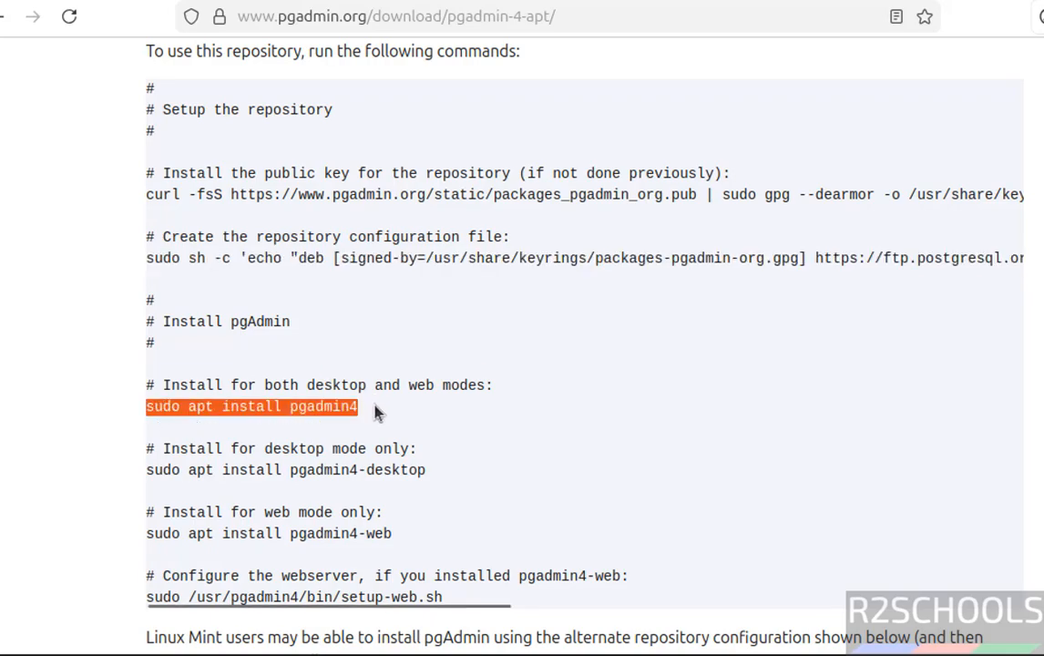
{"action": "key", "text": "ctrl+alt+t"}
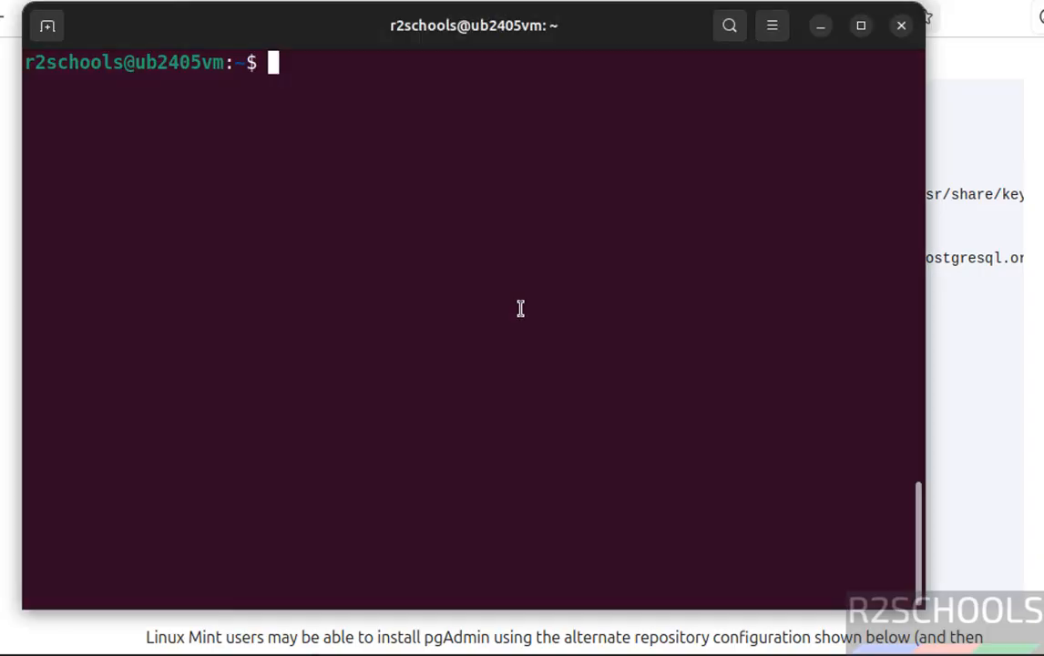
{"action": "type", "text": "sudo apt install pga"}
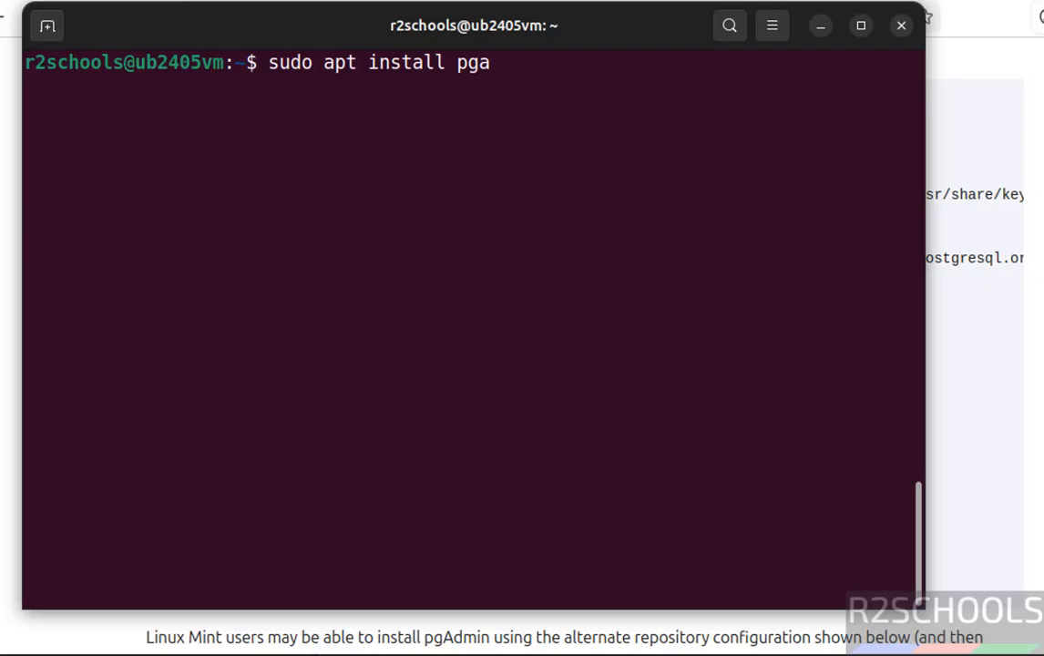
{"action": "key", "text": "BackSpace"}
{"action": "key", "text": "BackSpace"}
{"action": "type", "text": "gadmin4"}
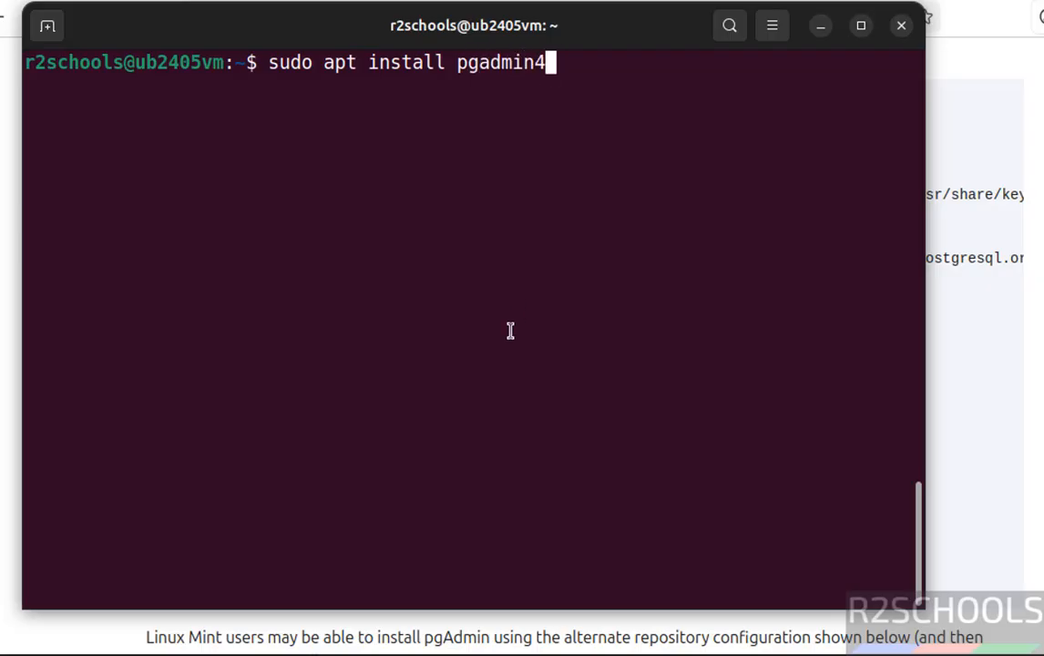
{"action": "key", "text": "Return"}
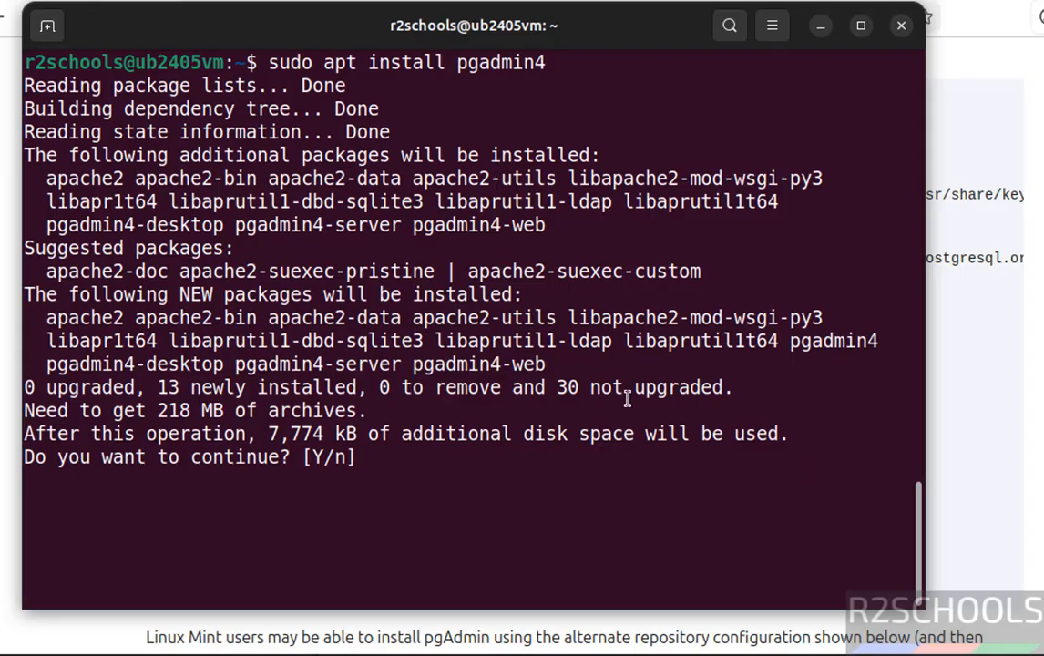
{"action": "type", "text": "y"}
{"action": "key", "text": "Return"}
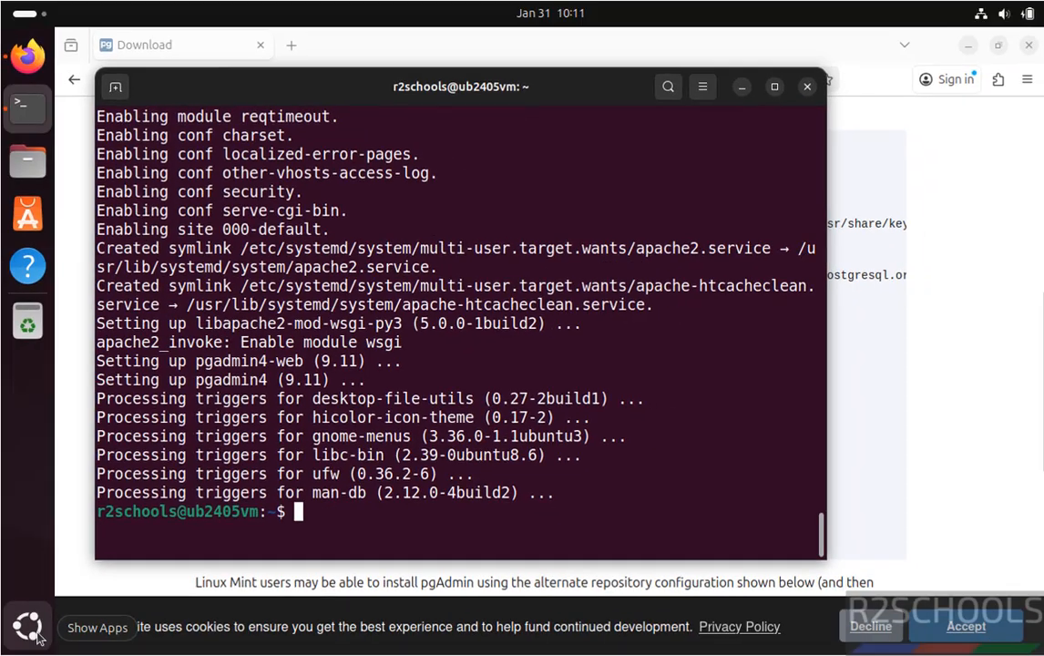
Step: Launch pgAdmin 4 from the installed applications and maximize its window
{"action": "left_click", "coordinate": [29, 627]}
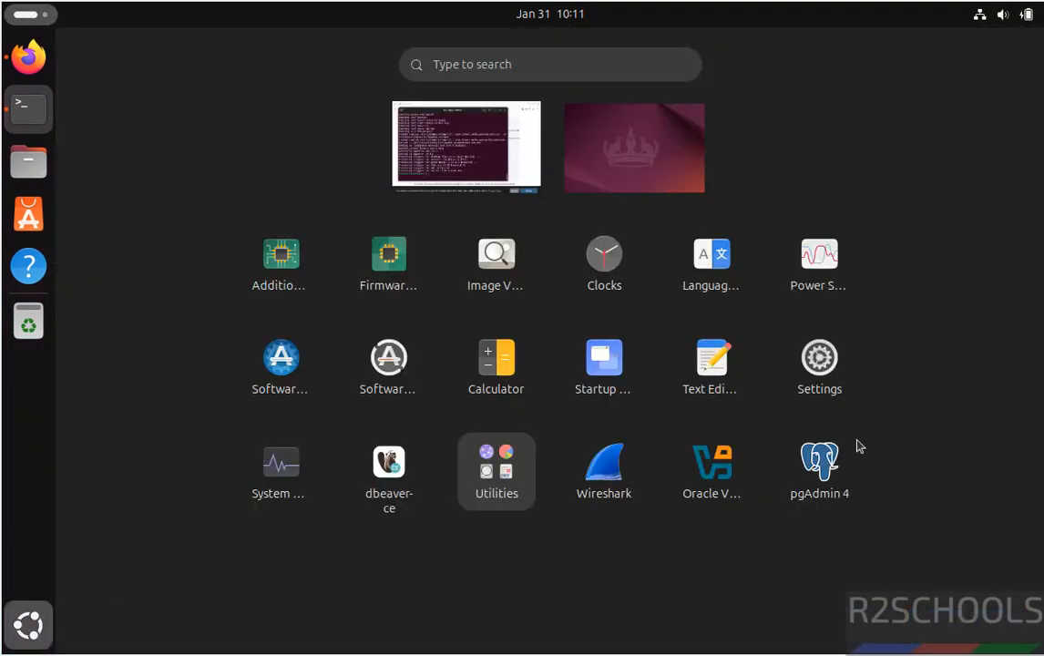
{"action": "left_click", "coordinate": [820, 469]}
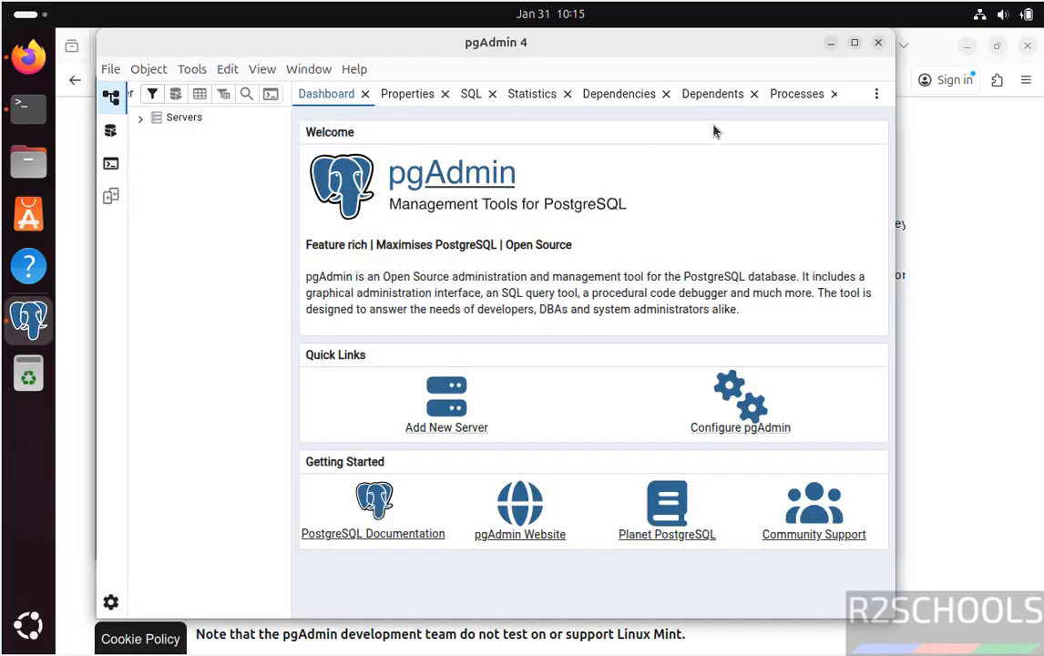
{"action": "left_click", "coordinate": [857, 44]}
Step: View the About pgAdmin 4 information and close it again
{"action": "left_click", "coordinate": [319, 71]}
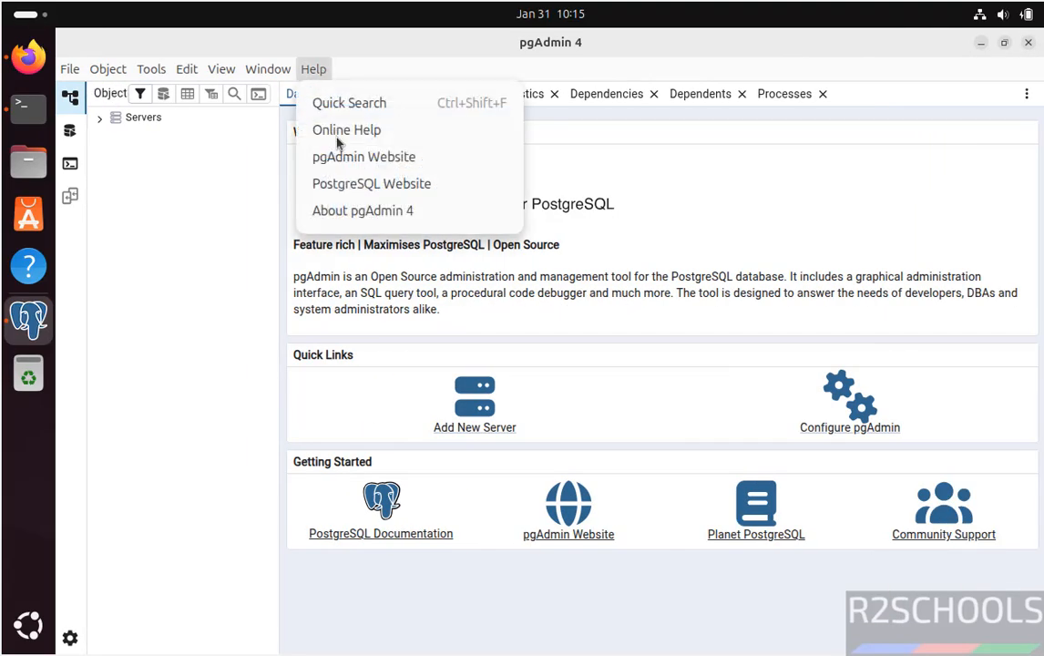
{"action": "left_click", "coordinate": [368, 219]}
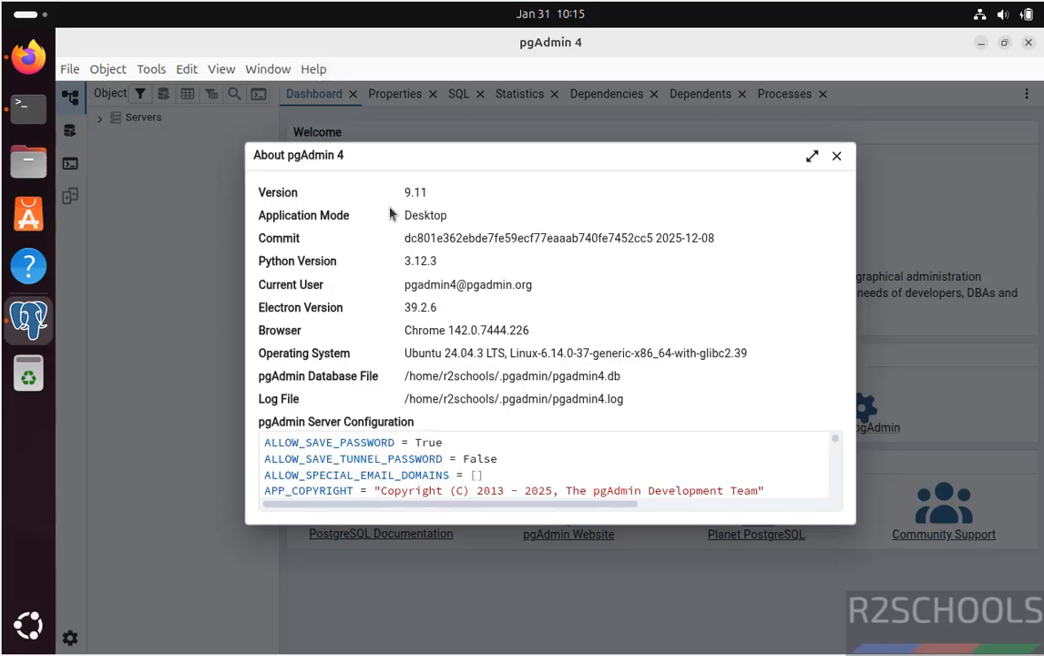
{"action": "left_click", "coordinate": [837, 157]}
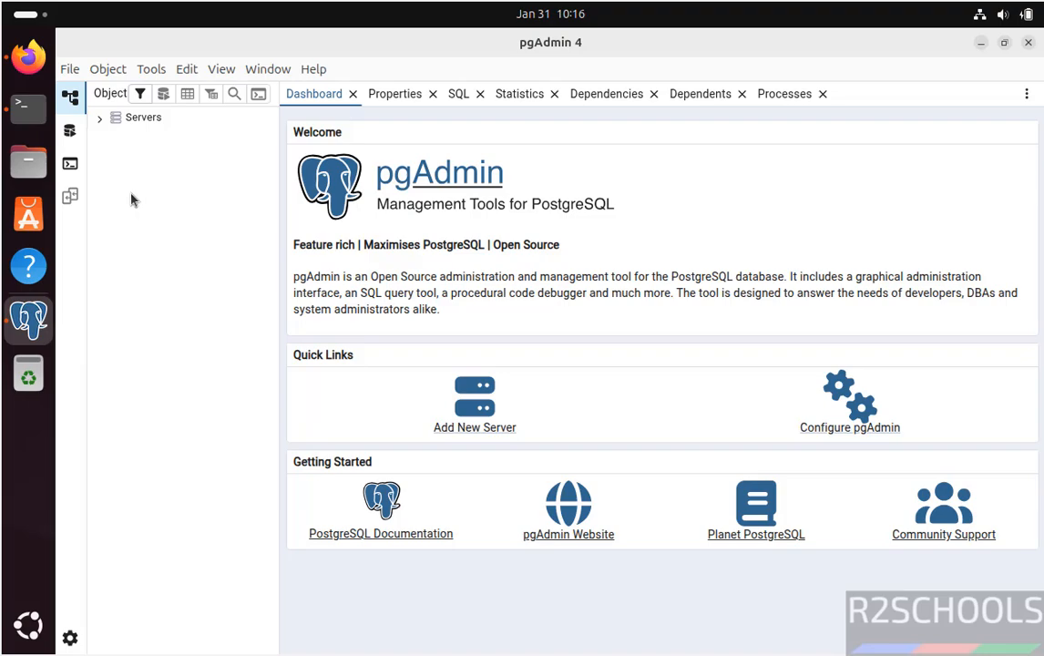
Step: Switch to the open Terminal window
{"action": "left_click", "coordinate": [25, 113]}
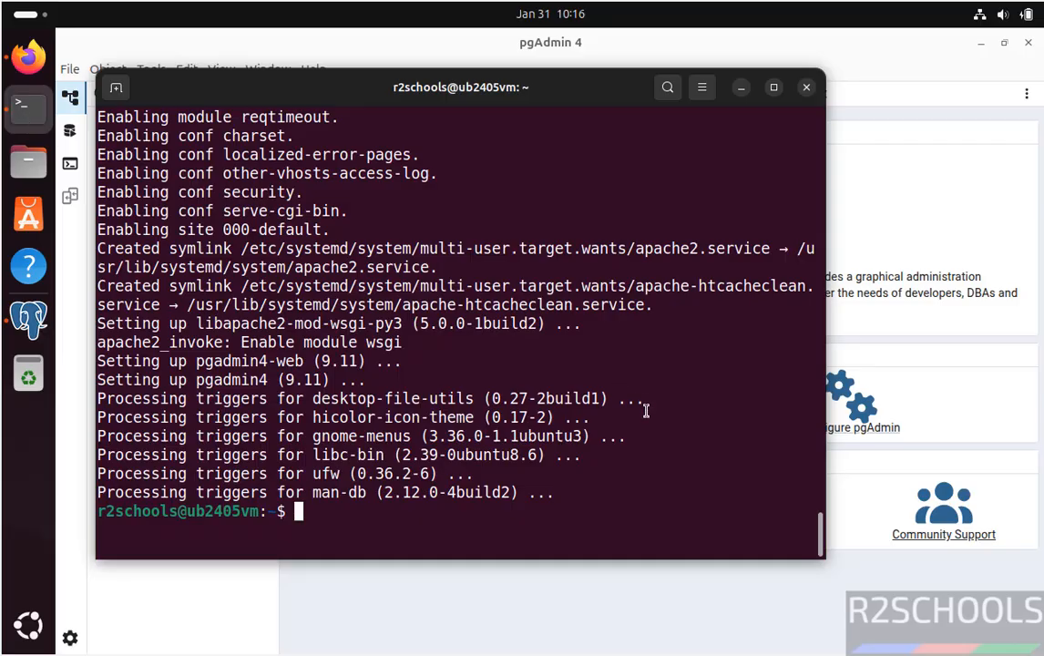
{"action": "type", "text": "sudo su - pos"}
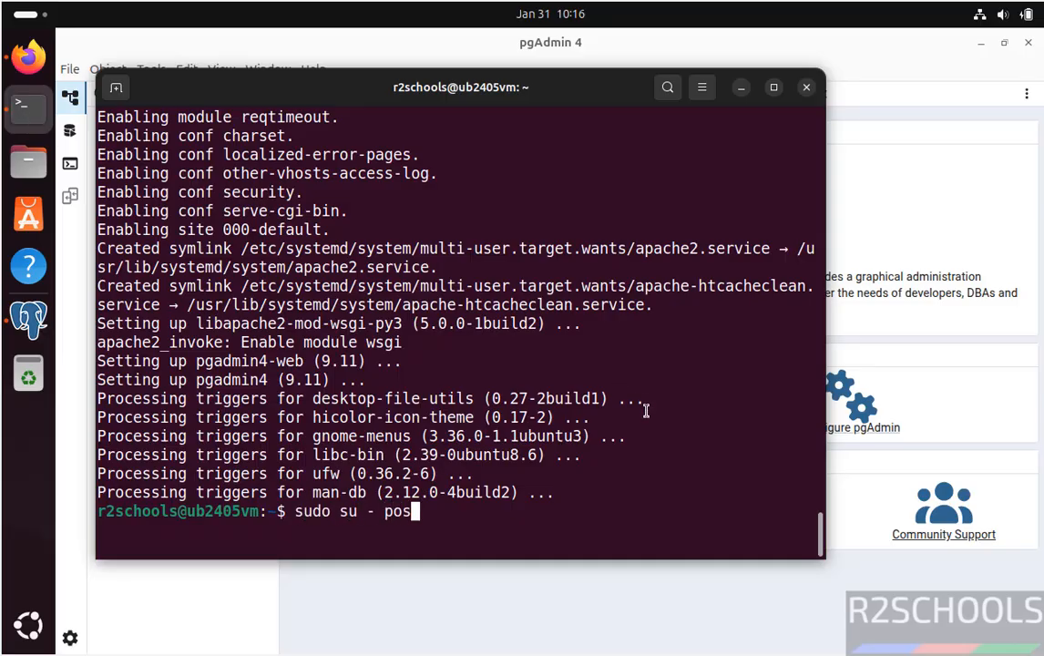
{"action": "type", "text": "tgre"}
{"action": "key", "text": "BackSpace"}
{"action": "key", "text": "BackSpace"}
{"action": "key", "text": "BackSpace"}
{"action": "key", "text": "BackSpace"}
{"action": "key", "text": "BackSpace"}
{"action": "key", "text": "BackSpace"}
{"action": "key", "text": "BackSpace"}
{"action": "key", "text": "BackSpace"}
{"action": "key", "text": "BackSpace"}
{"action": "key", "text": "BackSpace"}
{"action": "key", "text": "BackSpace"}
{"action": "key", "text": "BackSpace"}
{"action": "key", "text": "BackSpace"}
{"action": "key", "text": "BackSpace"}
{"action": "key", "text": "BackSpace"}
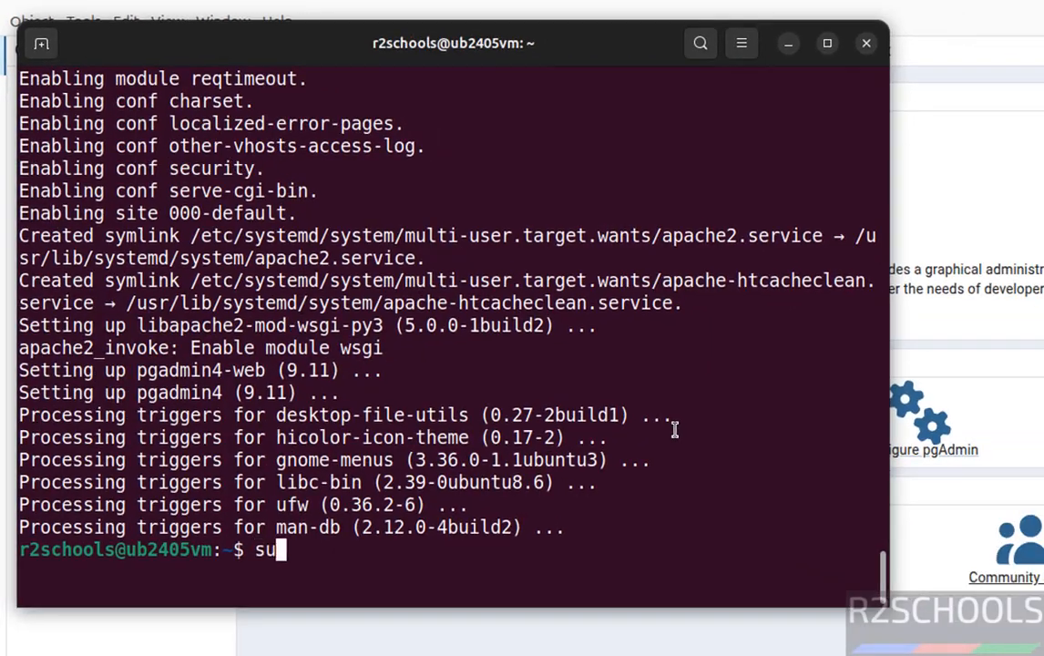
{"action": "key", "text": "BackSpace"}
{"action": "key", "text": "BackSpace"}
Step: Check the PostgreSQL service status by running "sudo systemctl status postgresql", and quit the status output
{"action": "type", "text": "sudo sys"}
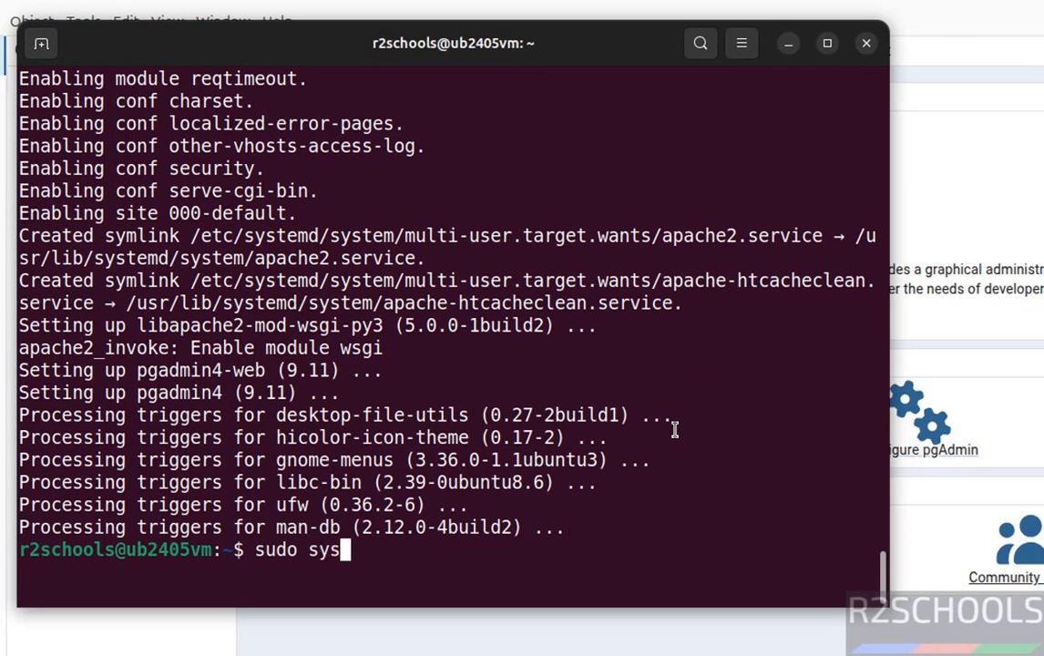
{"action": "type", "text": "temctl statu"}
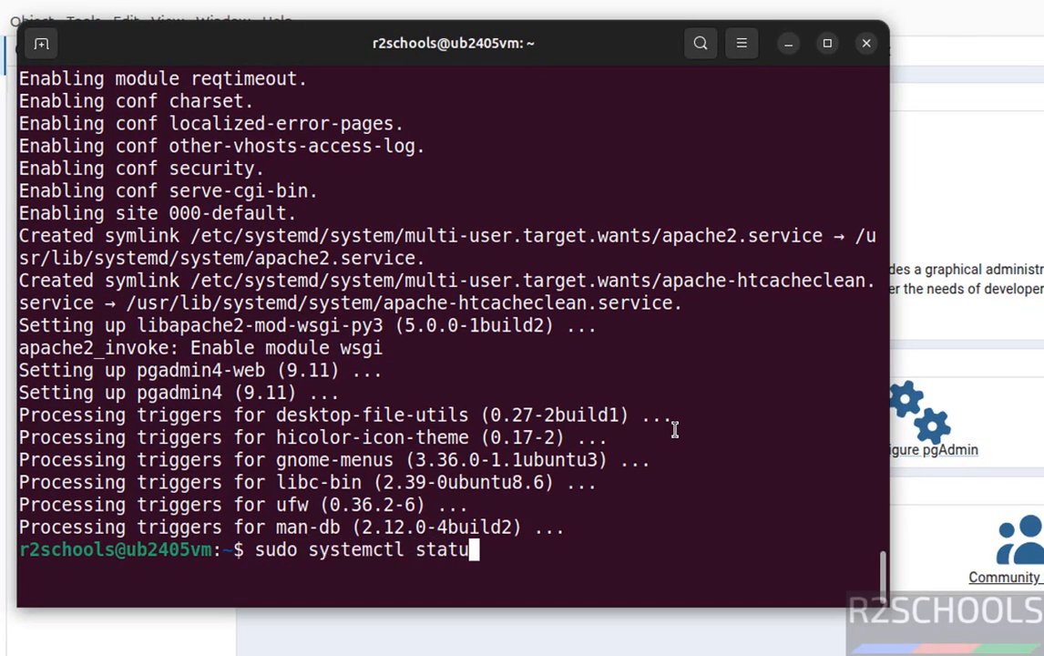
{"action": "type", "text": "s postgresql"}
{"action": "key", "text": "Return"}
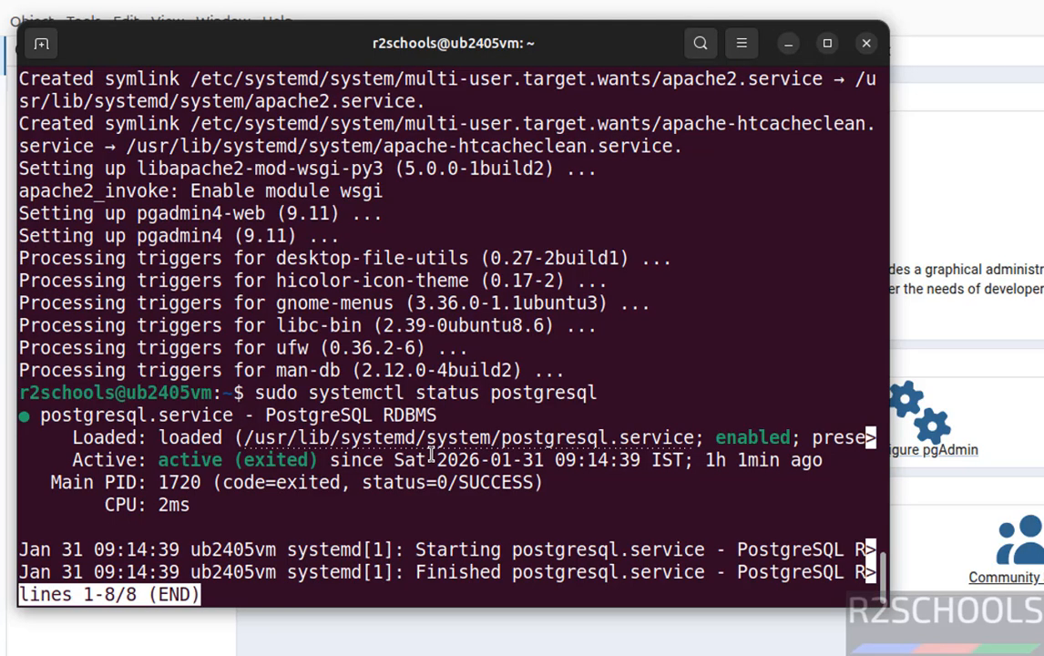
{"action": "key", "text": "q"}
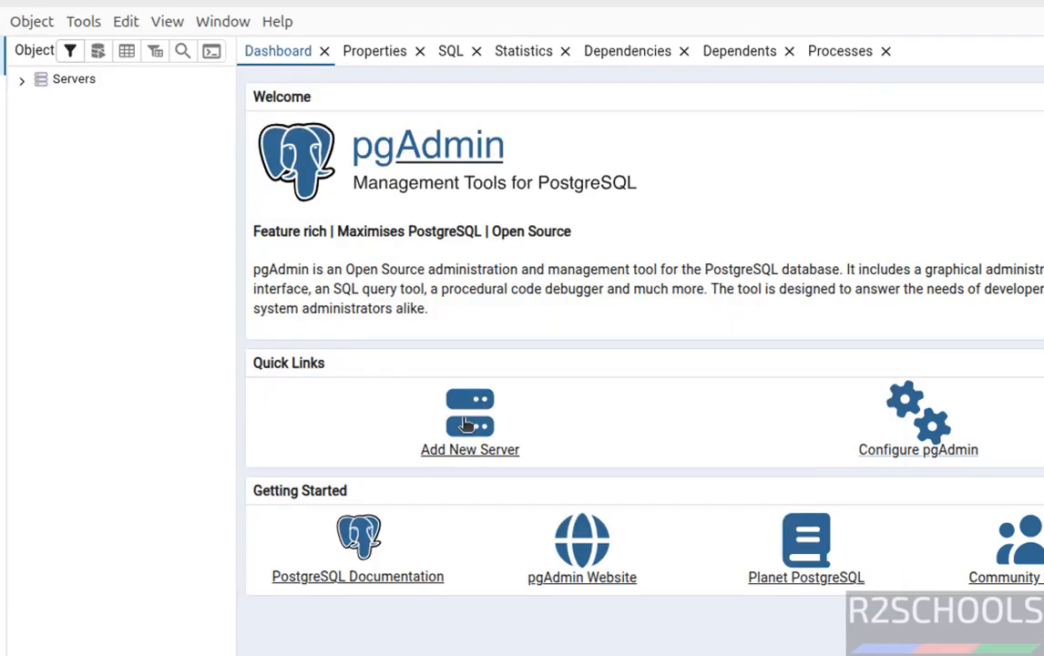
Step: In pgAdmin, start registering a new server named pg181conn with localhost as its host name
{"action": "right_click", "coordinate": [55, 88]}
{"action": "mouse_move", "coordinate": [87, 102]}
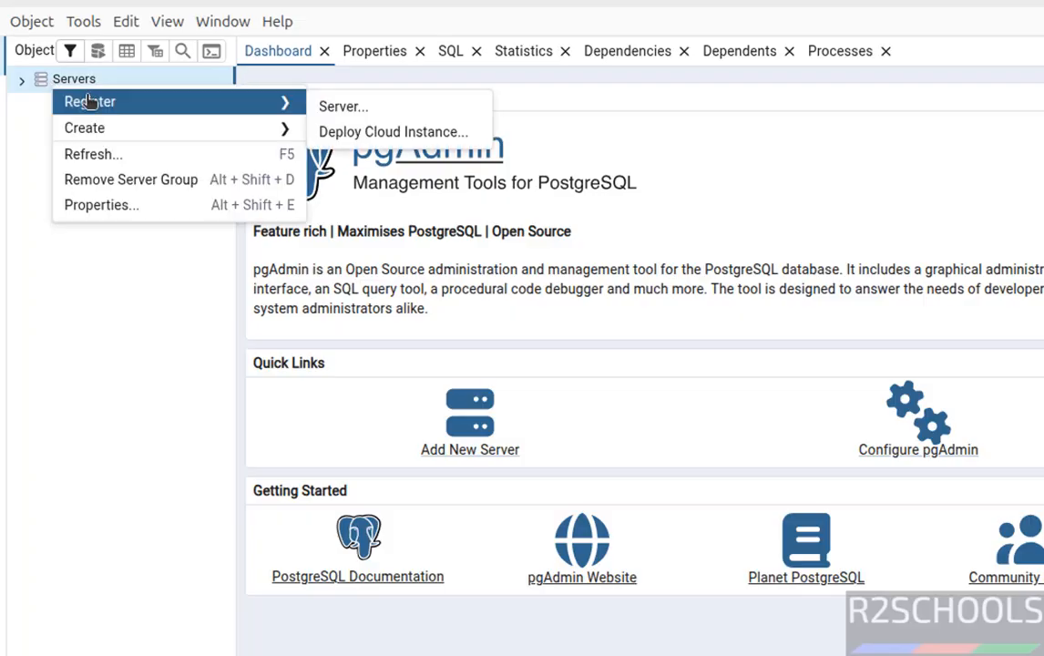
{"action": "left_click", "coordinate": [355, 107]}
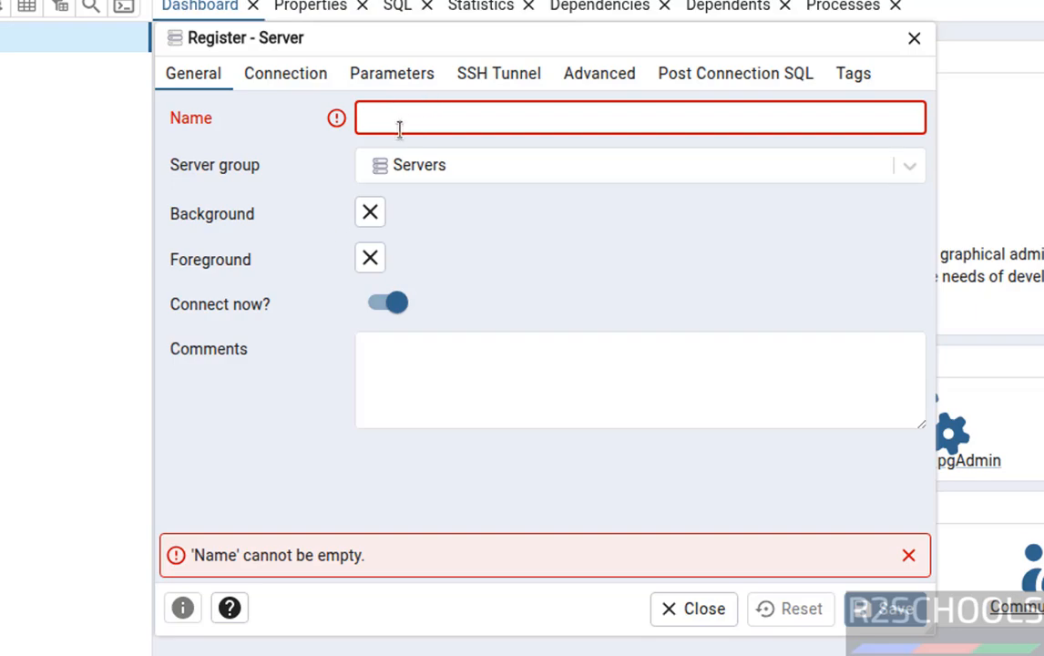
{"action": "type", "text": "pg1"}
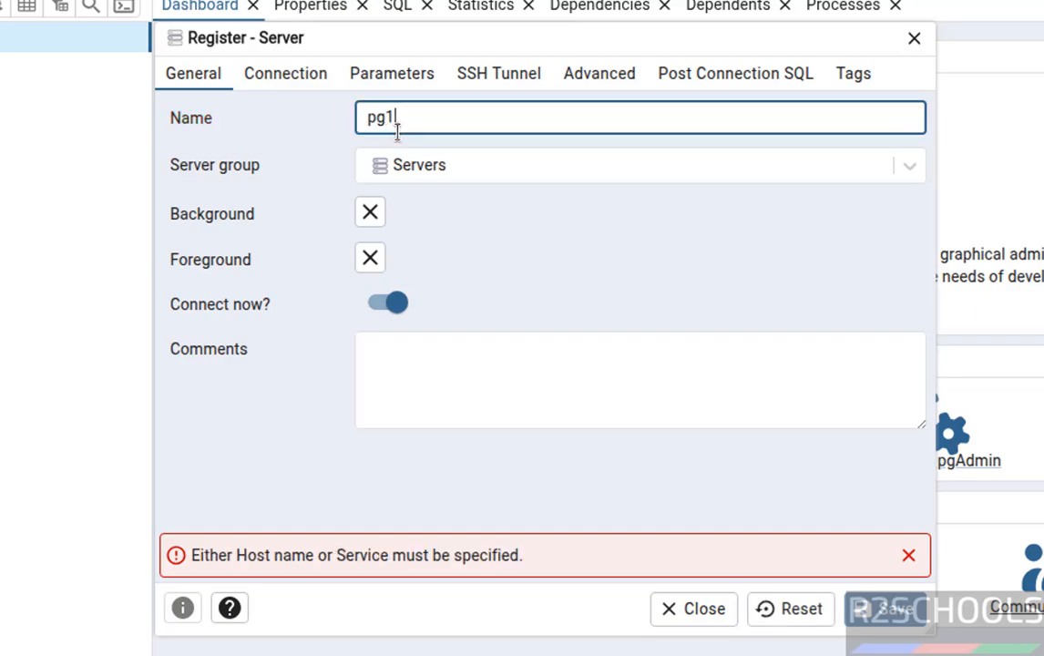
{"action": "type", "text": "81conn"}
{"action": "left_click", "coordinate": [294, 77]}
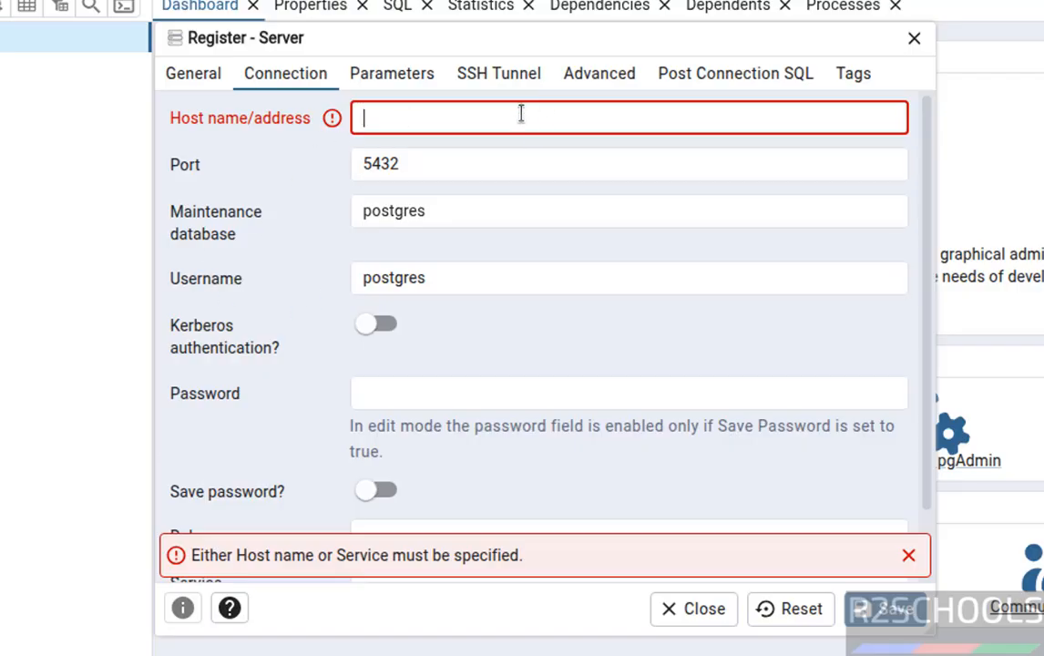
{"action": "type", "text": "localhost"}
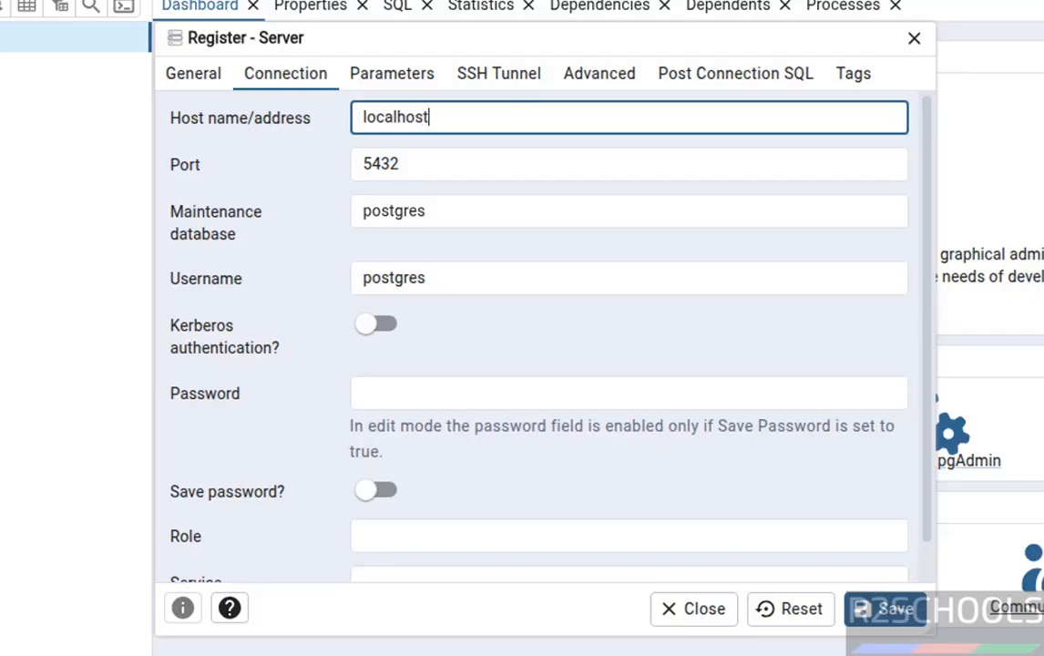
Step: Look up the machine's network addresses by running ifconfig in the terminal, and return to the server registration's host field in pgAdmin
{"action": "key", "text": "alt+Tab"}
{"action": "type", "text": "ifconf"}
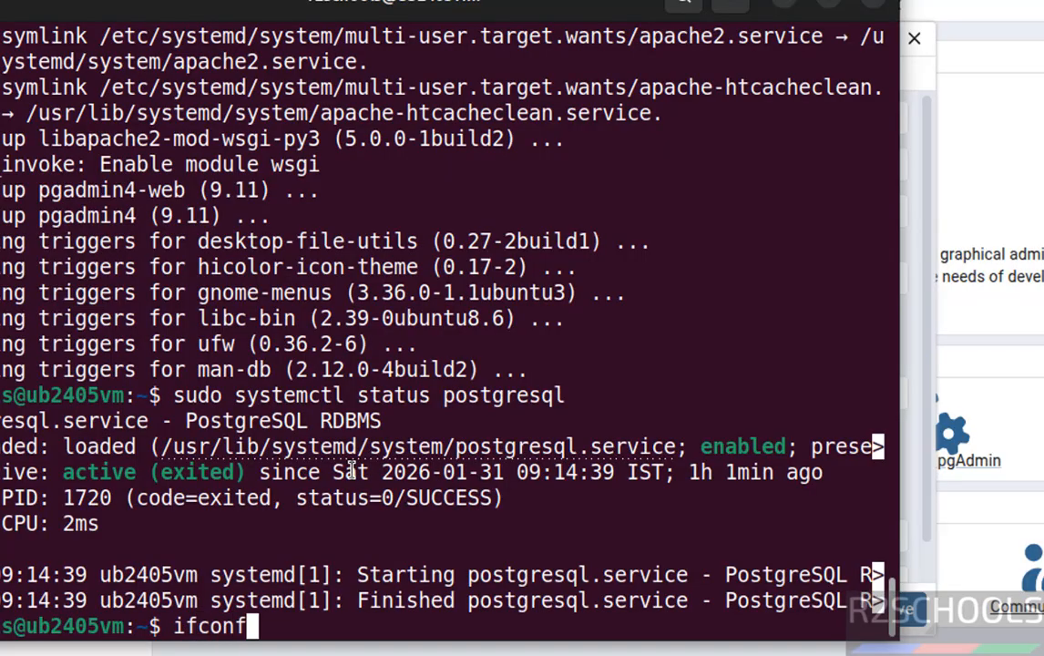
{"action": "type", "text": "ig"}
{"action": "key", "text": "Return"}
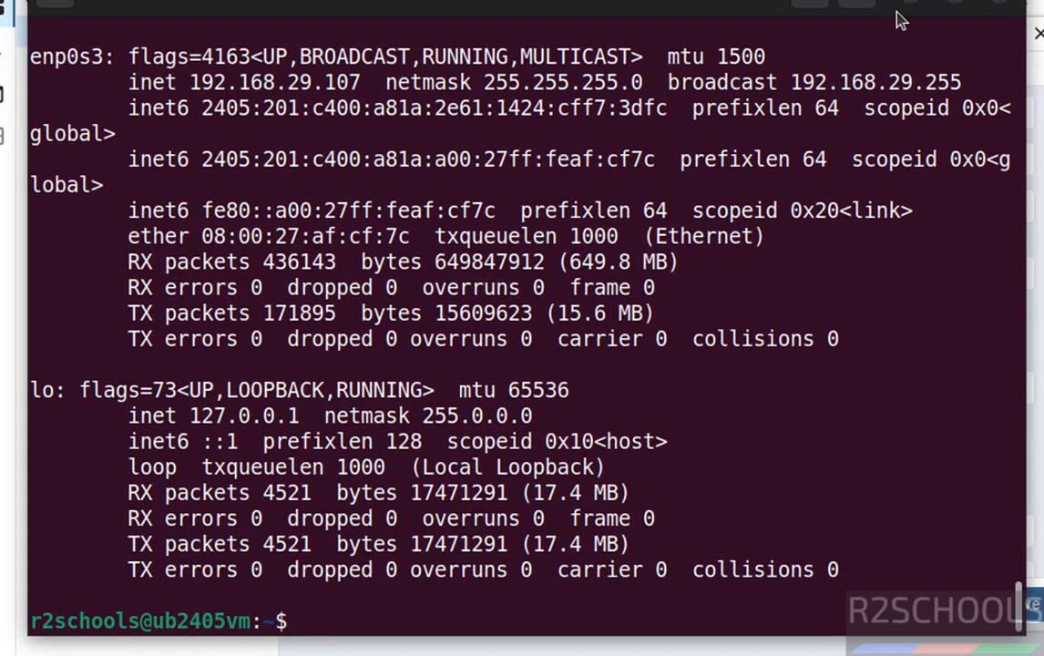
{"action": "key", "text": "alt+Tab"}
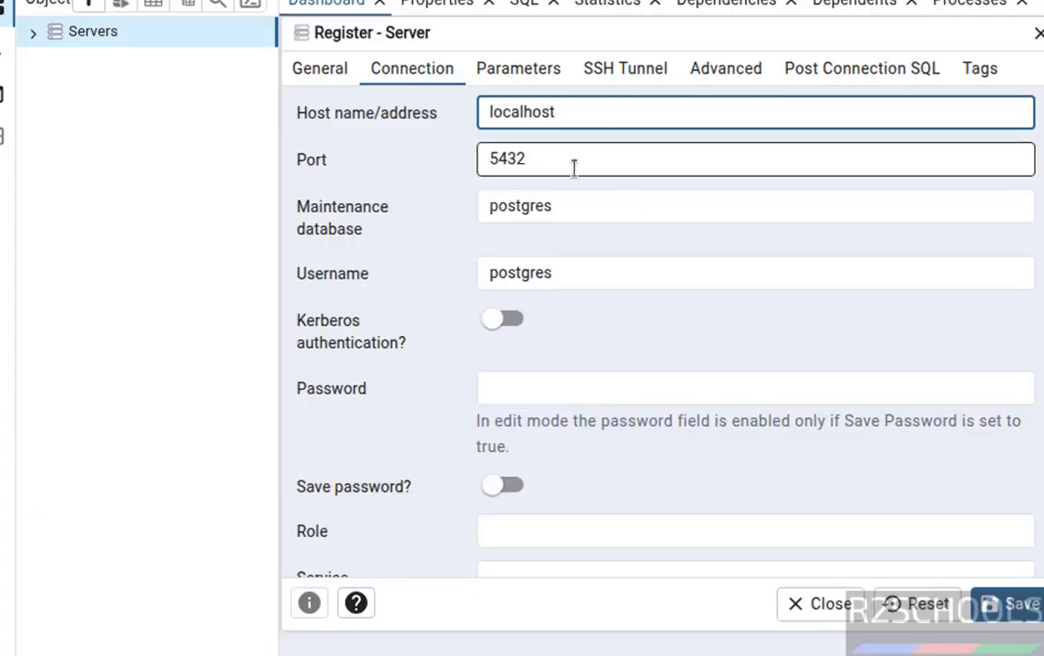
{"action": "left_click", "coordinate": [569, 125]}
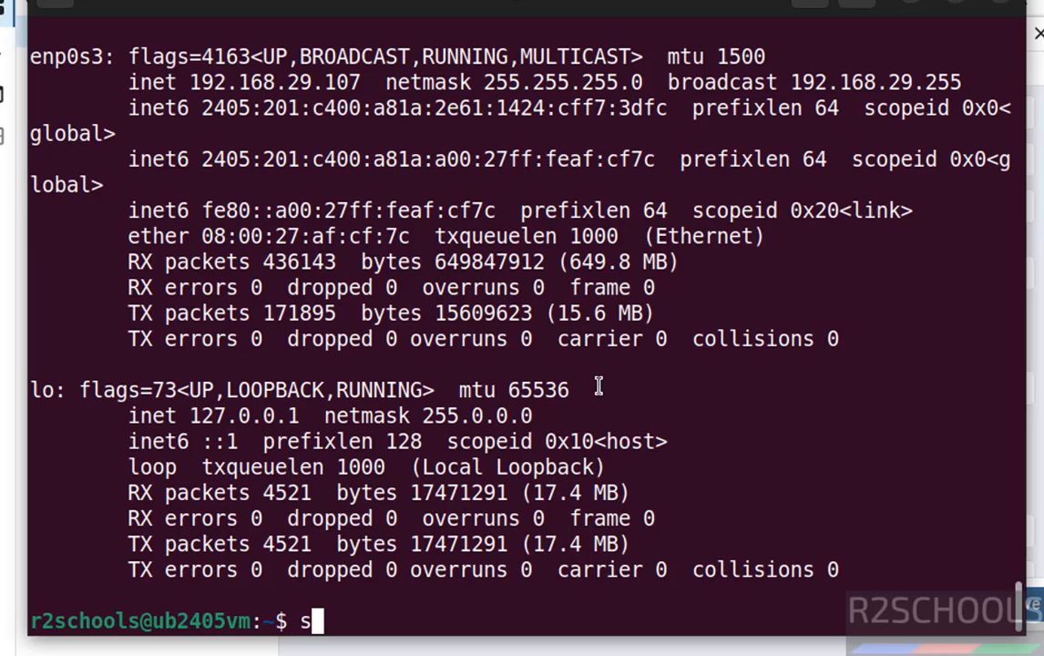
Step: In the terminal, switch to the postgres user with "sudo su - postgres" and start psql
{"action": "type", "text": "udo su - postgre"}
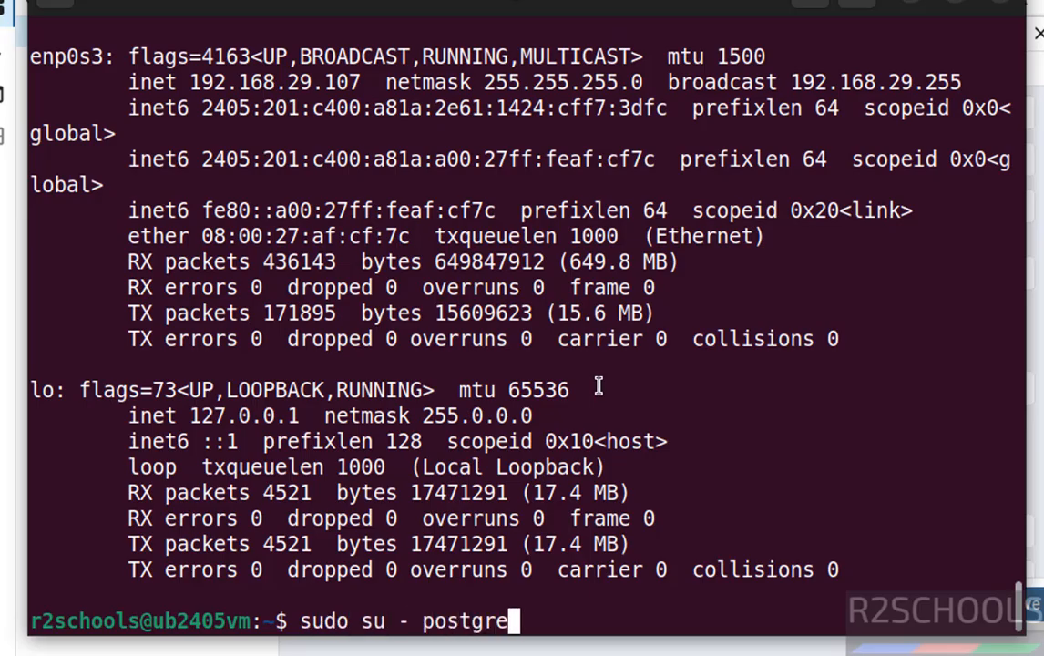
{"action": "key", "text": "Return"}
{"action": "key", "text": "Up"}
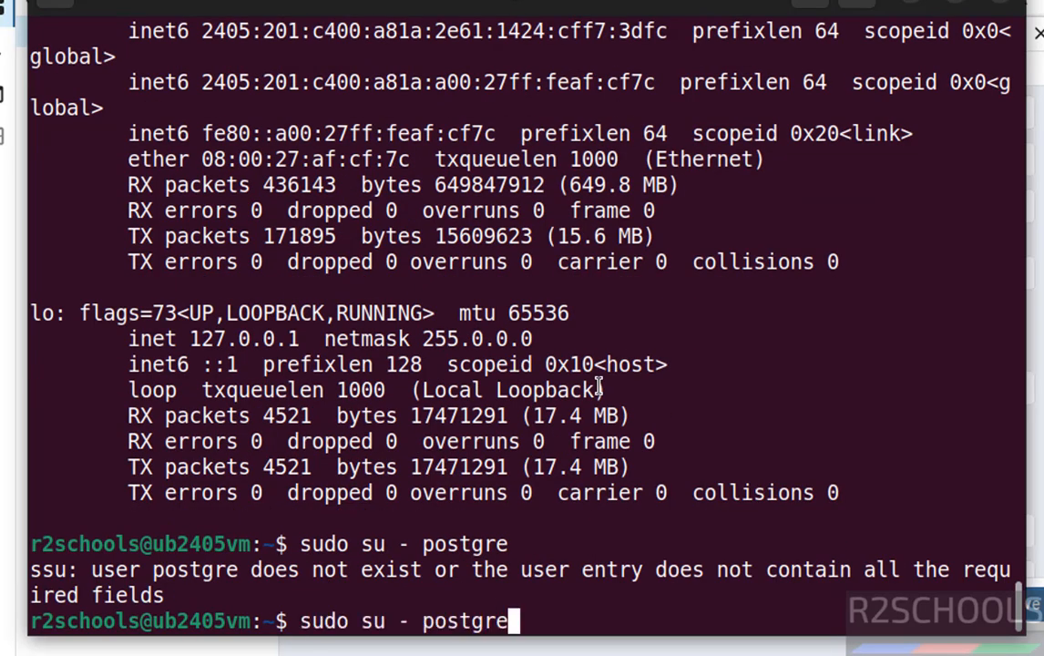
{"action": "type", "text": "s"}
{"action": "key", "text": "Return"}
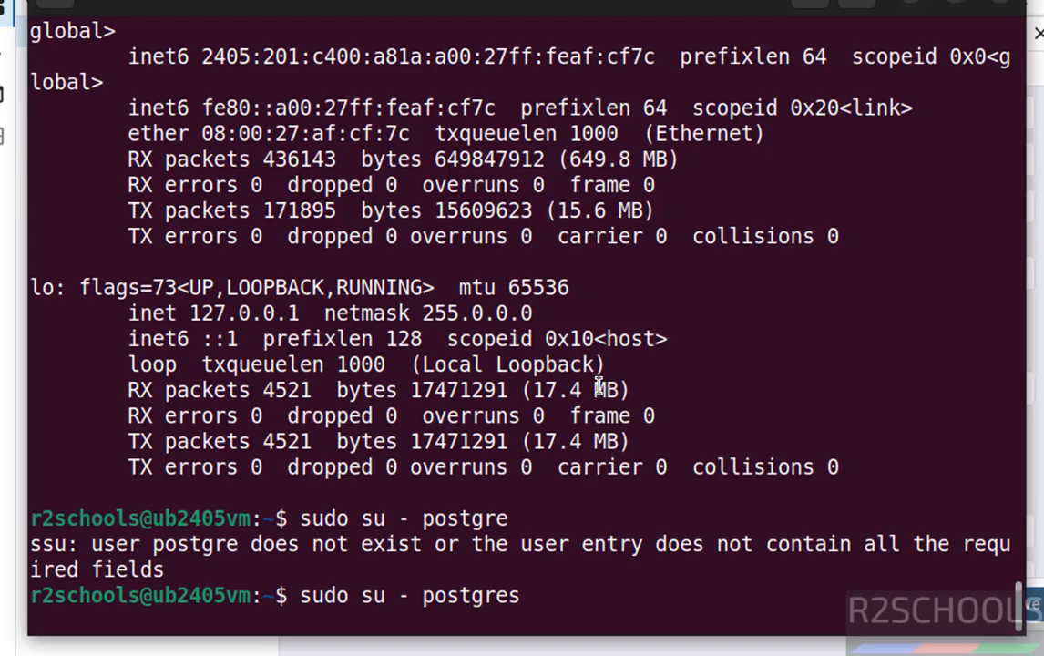
{"action": "type", "text": "psql"}
{"action": "key", "text": "Return"}
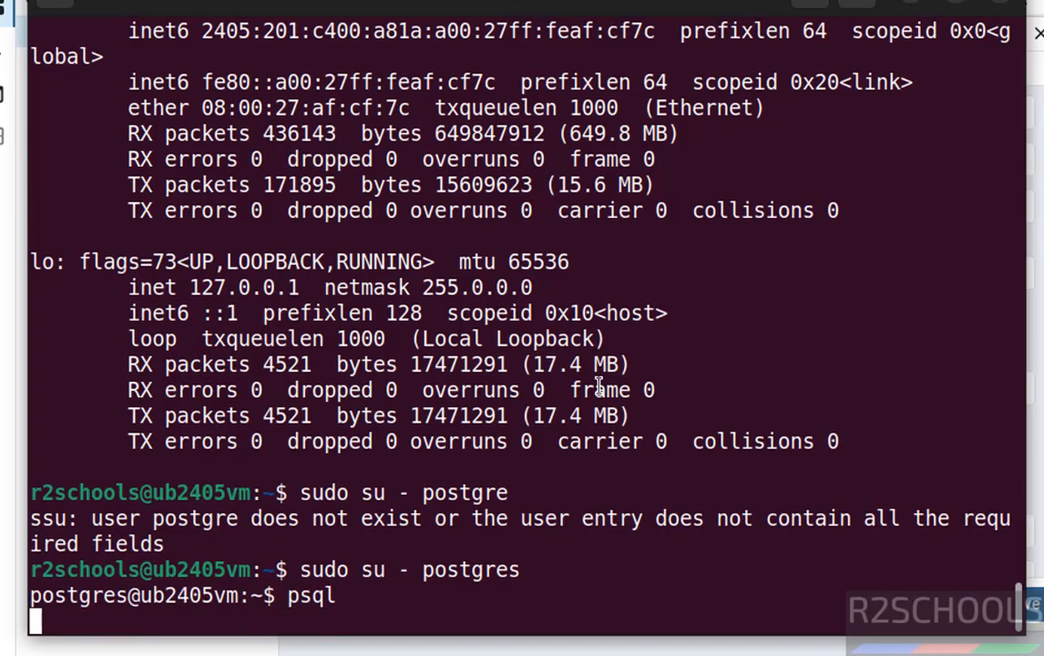
Step: List the databases with \l and the roles with \du in psql
{"action": "type", "text": "\\l"}
{"action": "key", "text": "Return"}
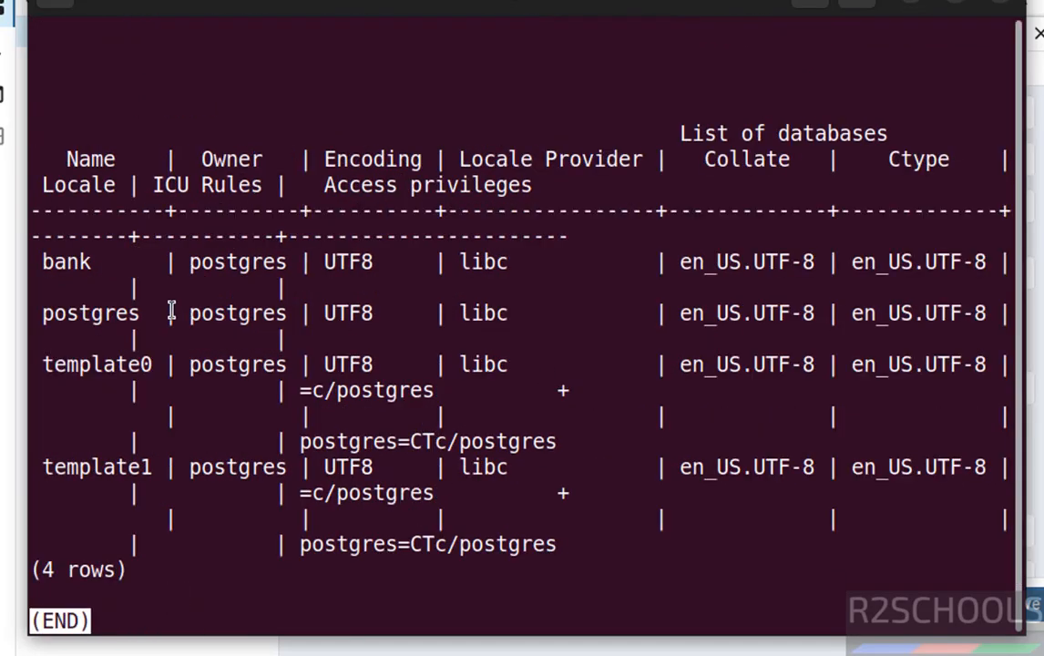
{"action": "type", "text": "q"}
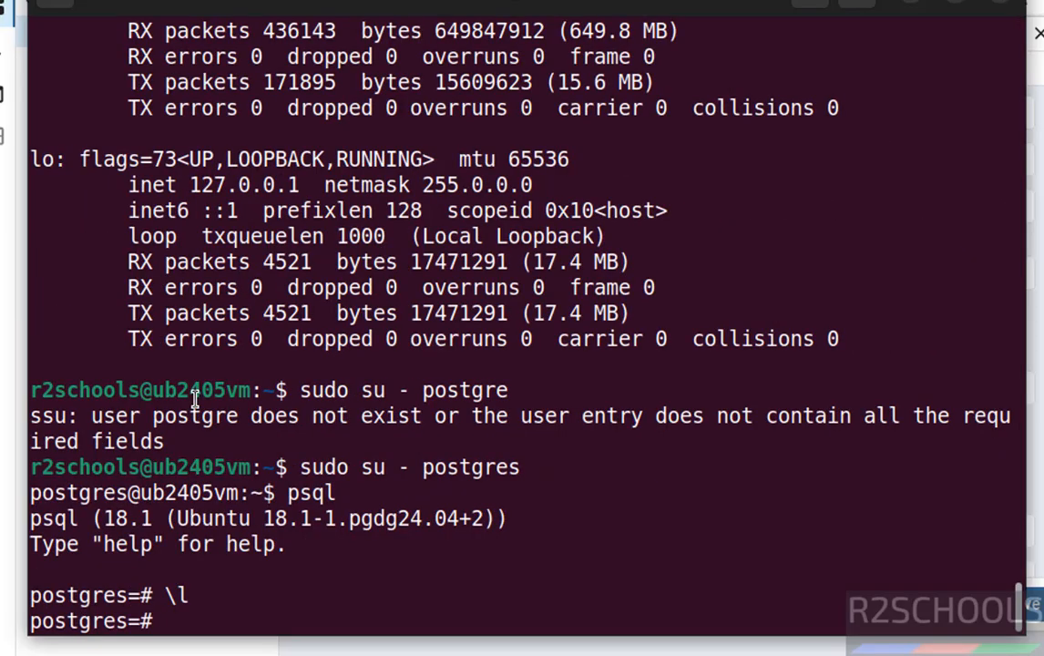
{"action": "type", "text": "\\du"}
{"action": "key", "text": "Return"}
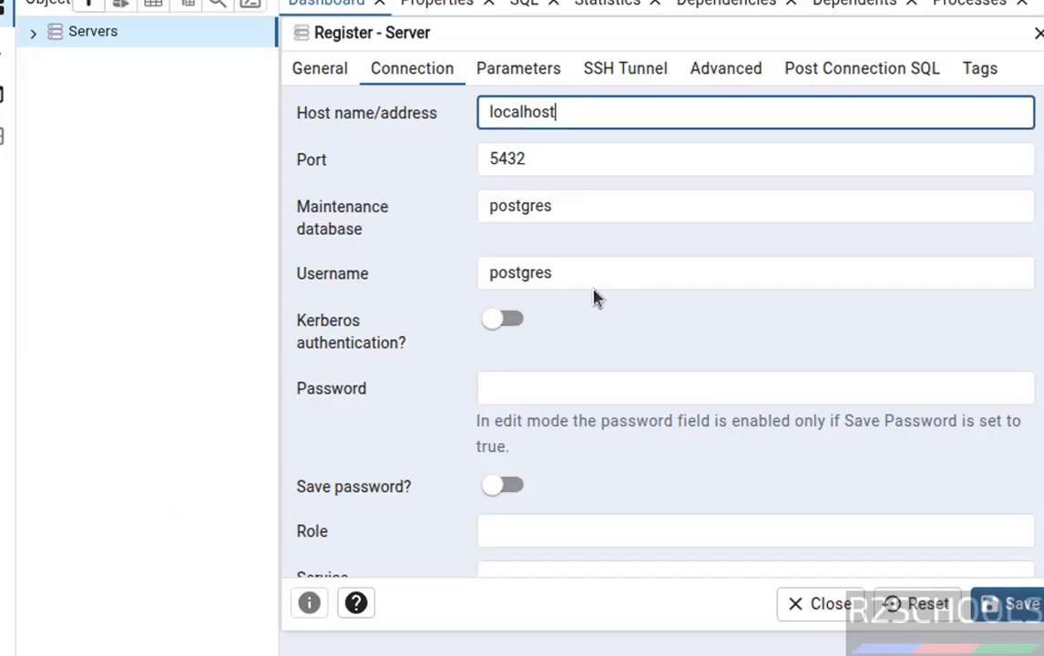
Step: Back in pgAdmin, enter the postgres user's password in the server registration and save the connection
{"action": "left_click", "coordinate": [553, 271]}
{"action": "left_click", "coordinate": [510, 387]}
{"action": "type", "text": "•••••"}
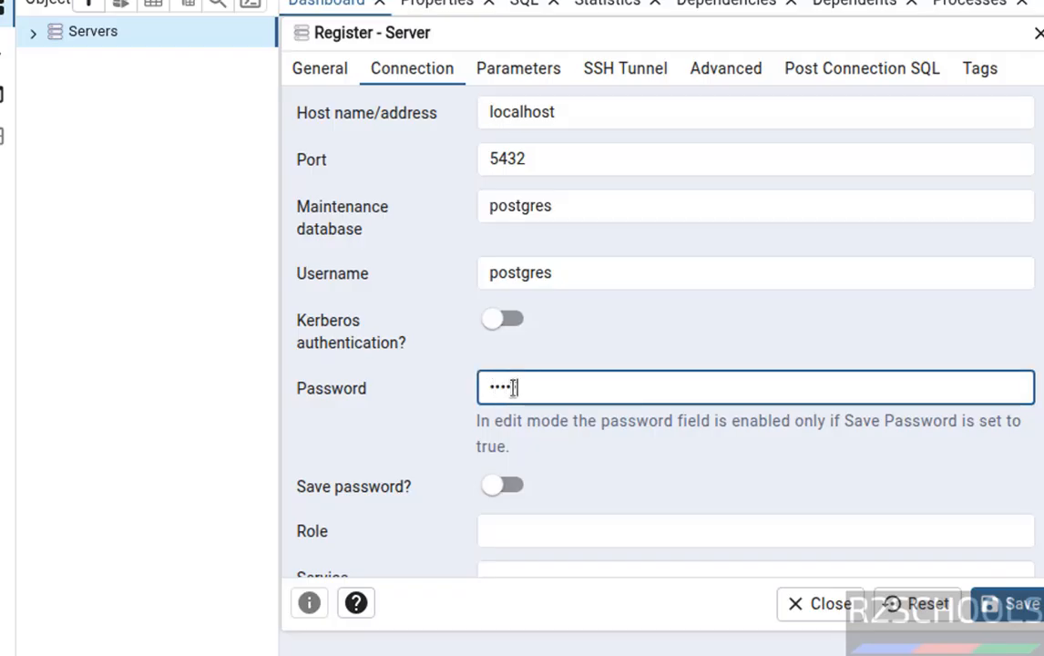
{"action": "type", "text": "••"}
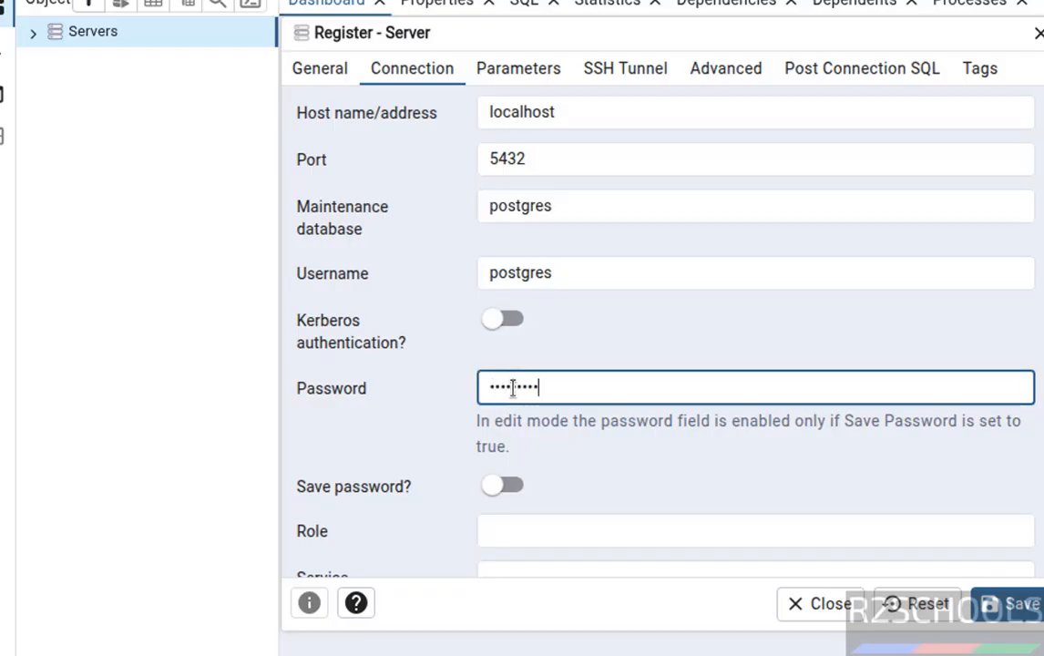
{"action": "left_click", "coordinate": [1011, 605]}
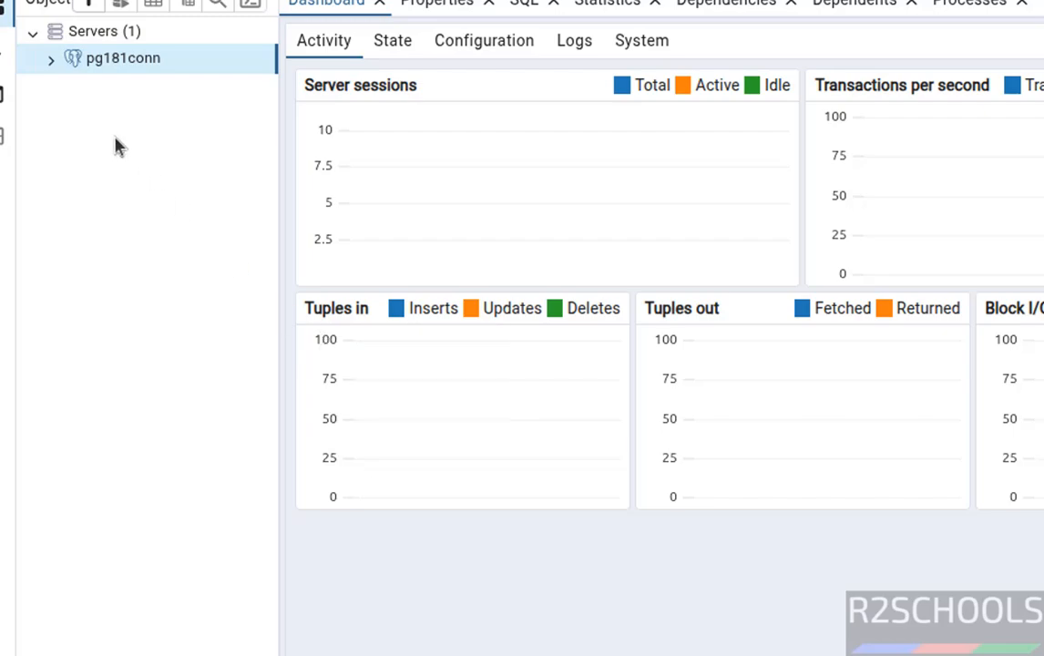
Step: Expand the pg181conn server's databases and open the Query Tool on the bank database
{"action": "left_click", "coordinate": [50, 58]}
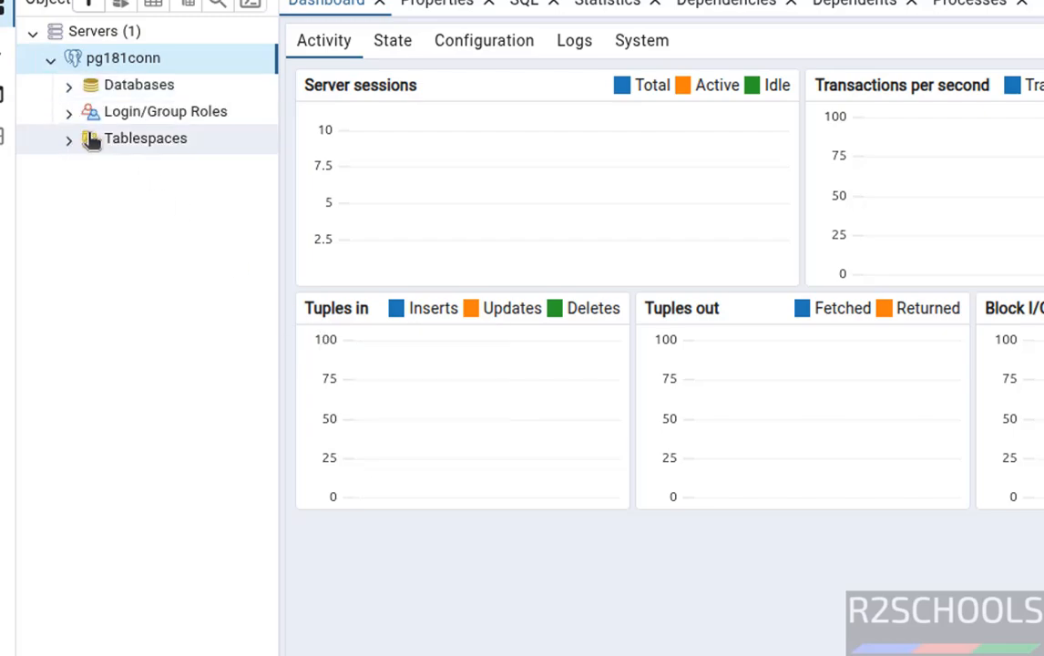
{"action": "left_click", "coordinate": [66, 88]}
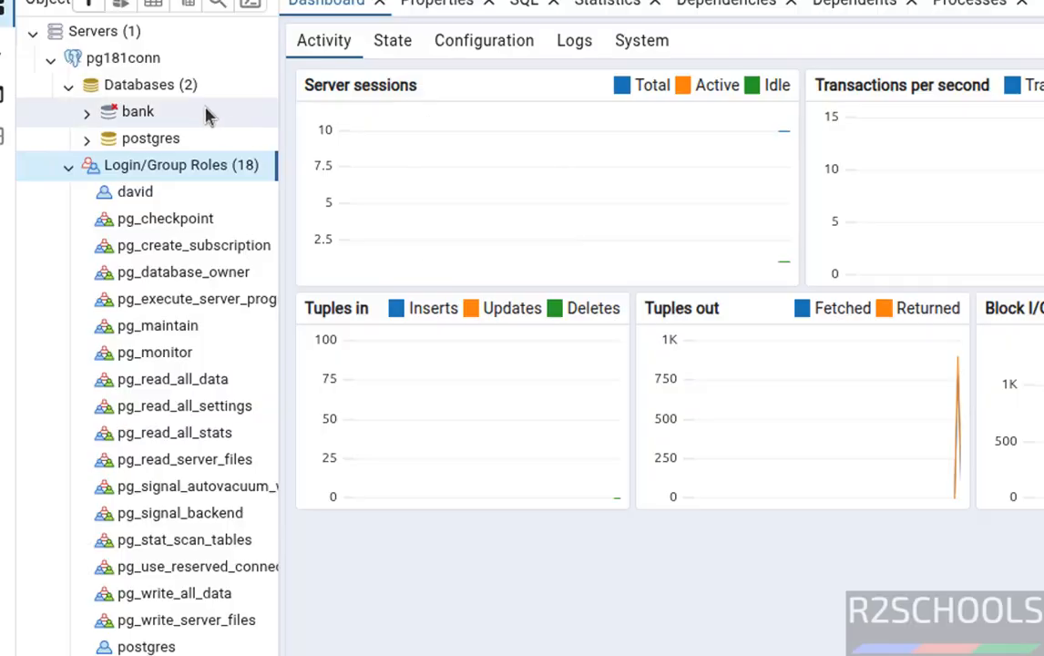
{"action": "left_click", "coordinate": [132, 111]}
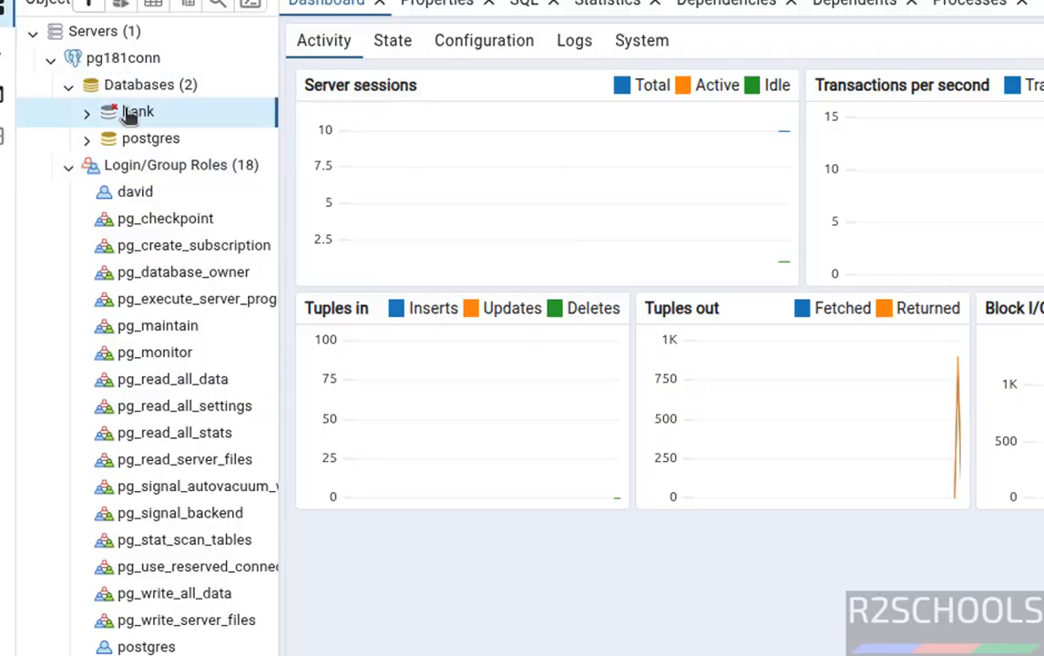
{"action": "right_click", "coordinate": [129, 112]}
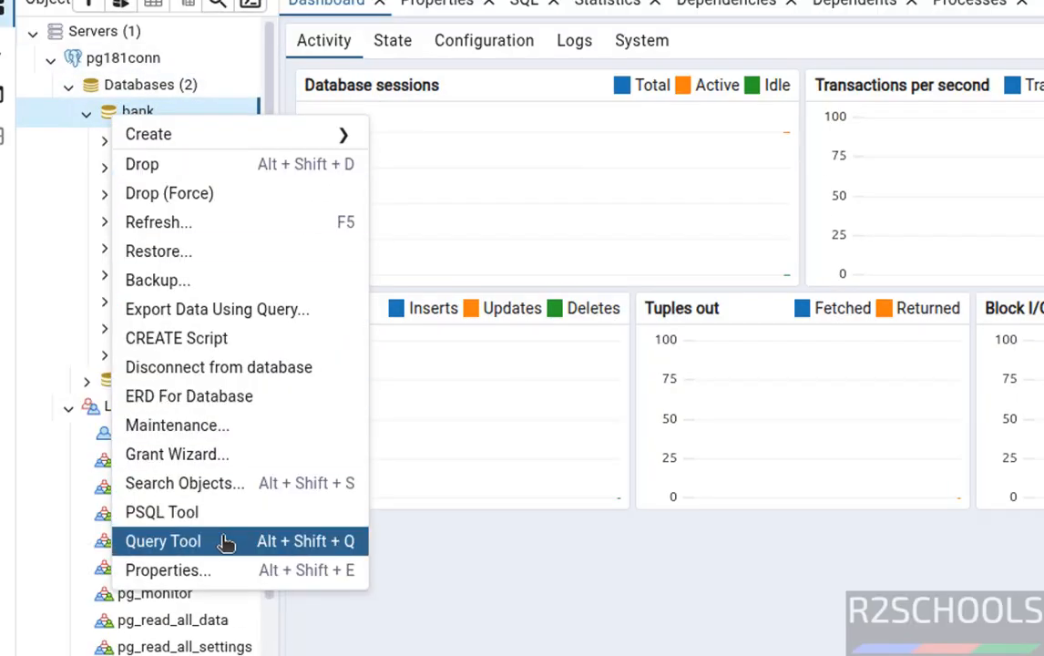
{"action": "left_click", "coordinate": [225, 544]}
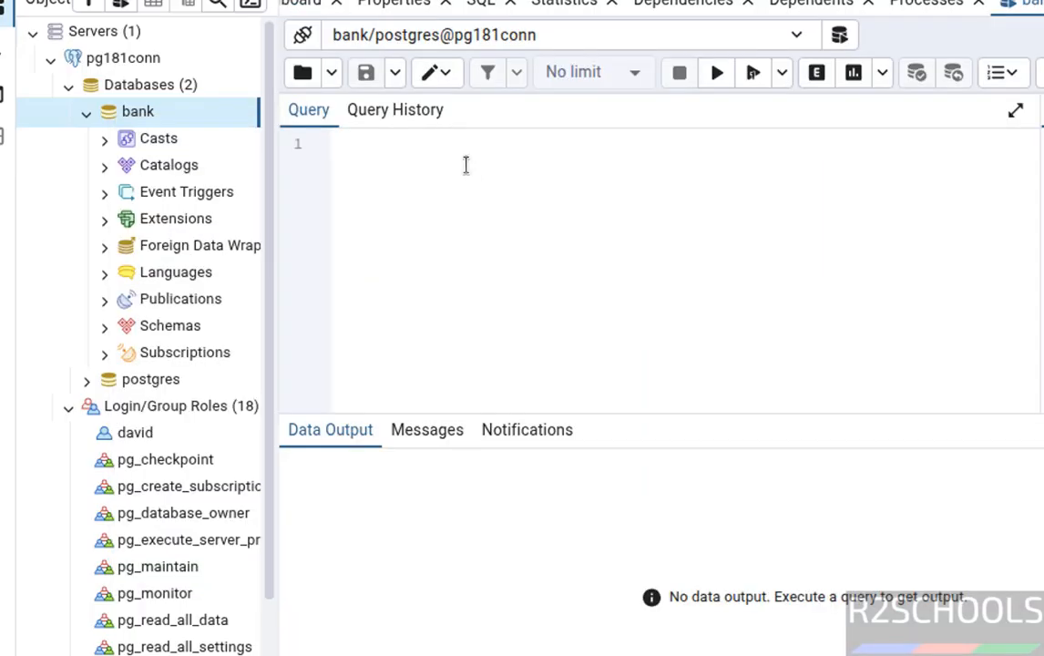
Step: Write the query "select * from customer" and execute it on the bank database
{"action": "type", "text": "select"}
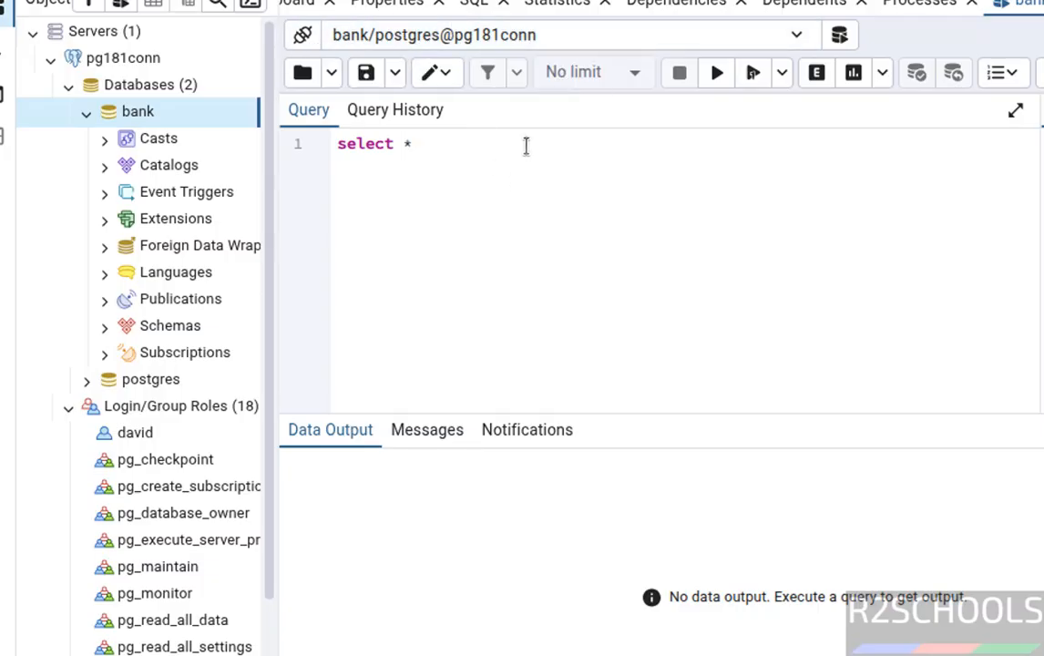
{"action": "type", "text": "* from customer"}
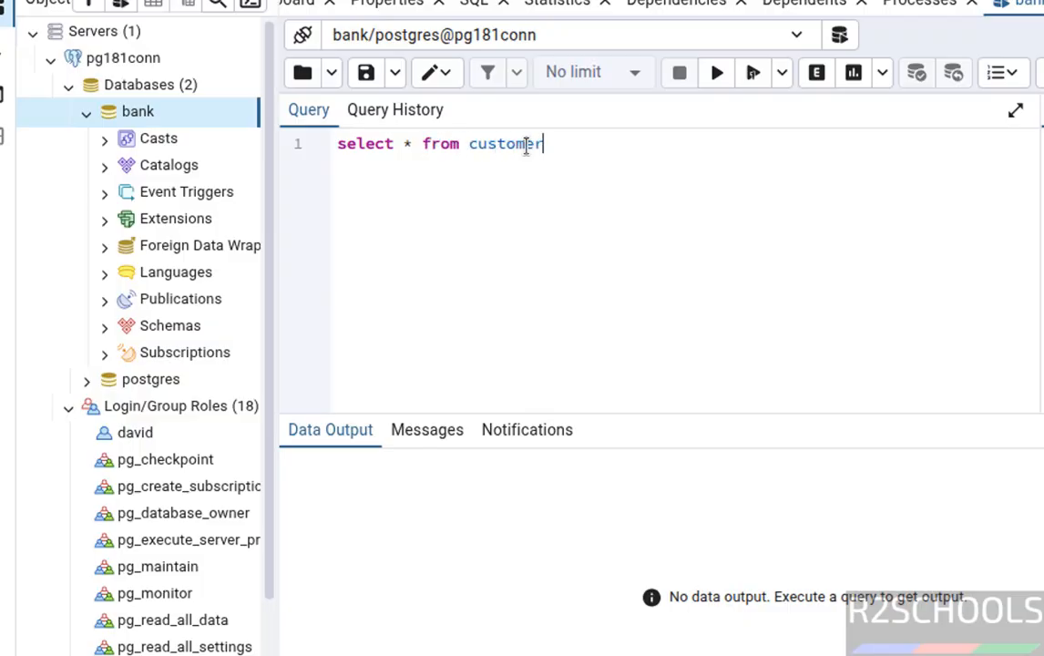
{"action": "key", "text": "ctrl+a"}
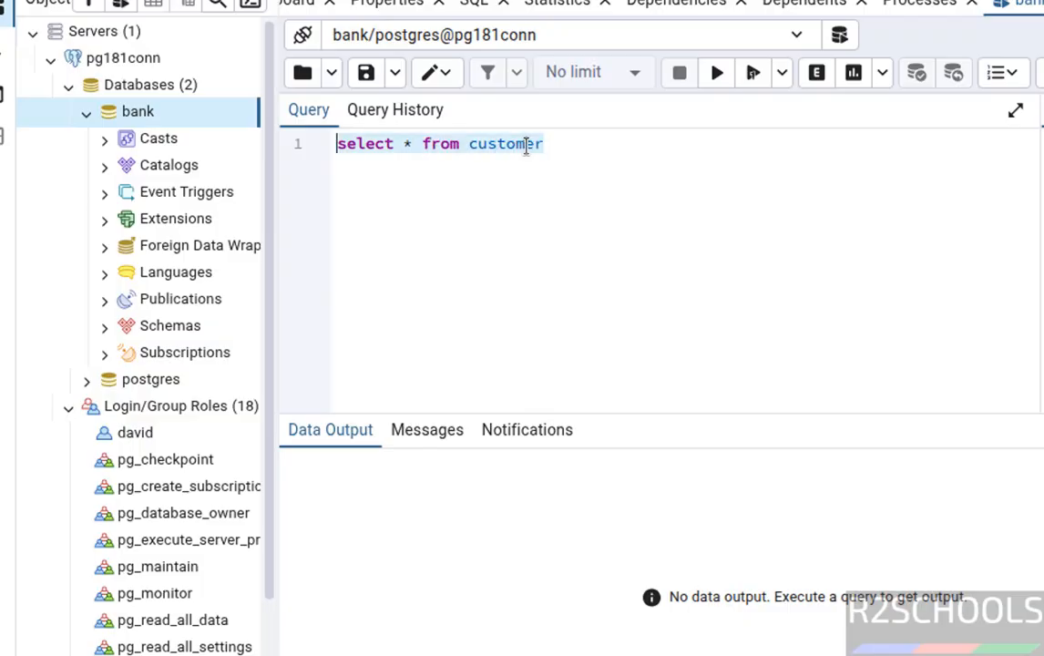
{"action": "left_click", "coordinate": [714, 73]}
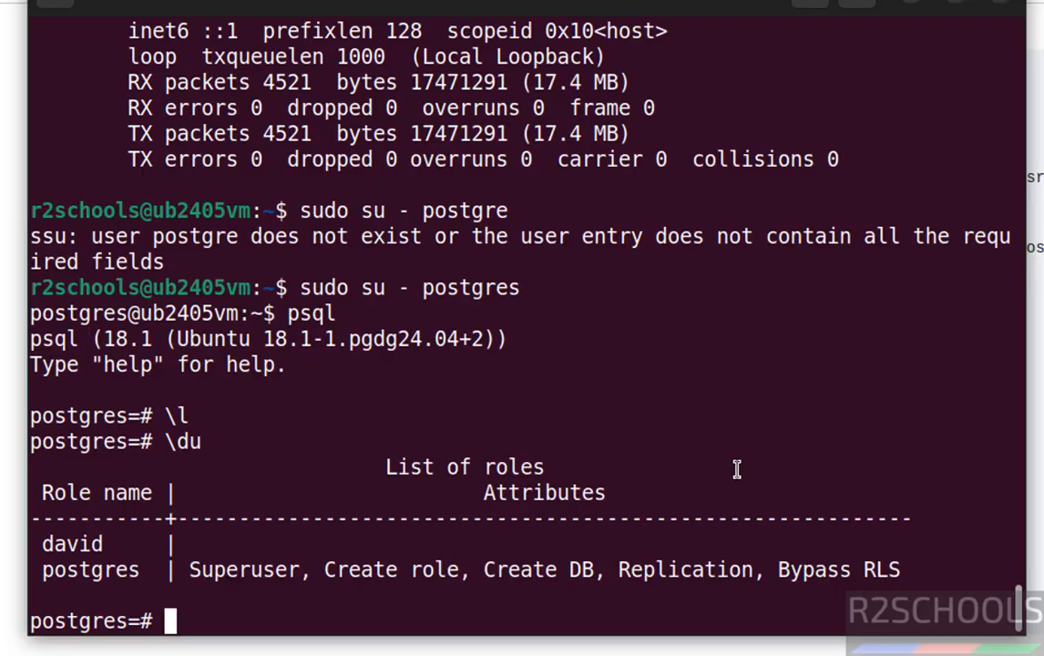
Step: In the terminal, quit psql with \q, exit the postgres user session and clear the screen
{"action": "type", "text": "\\q"}
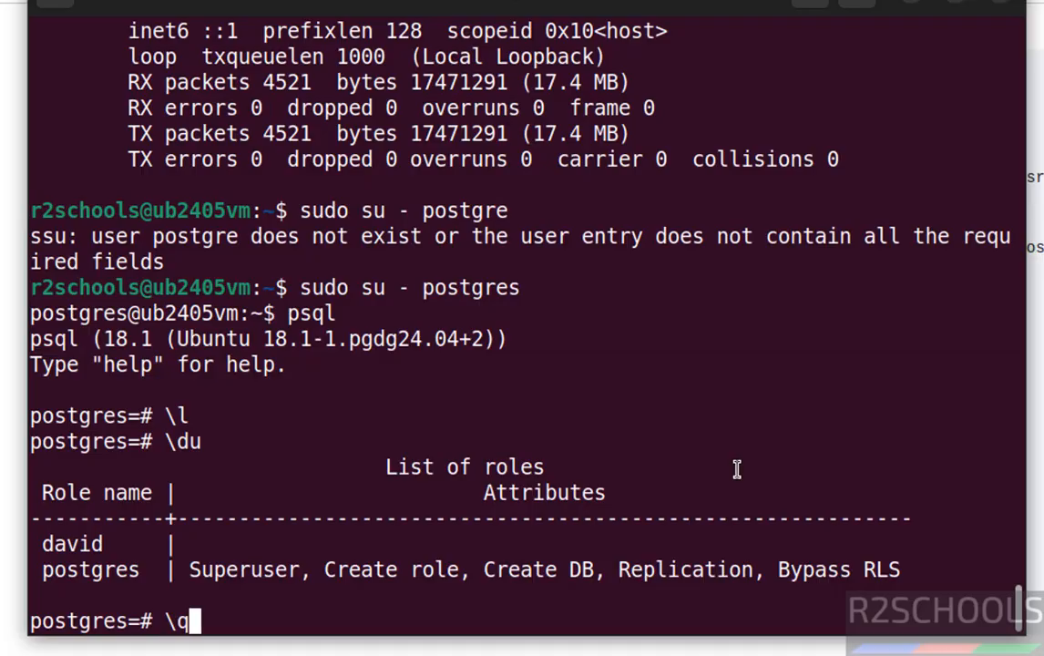
{"action": "key", "text": "Return"}
{"action": "type", "text": "exit"}
{"action": "key", "text": "Return"}
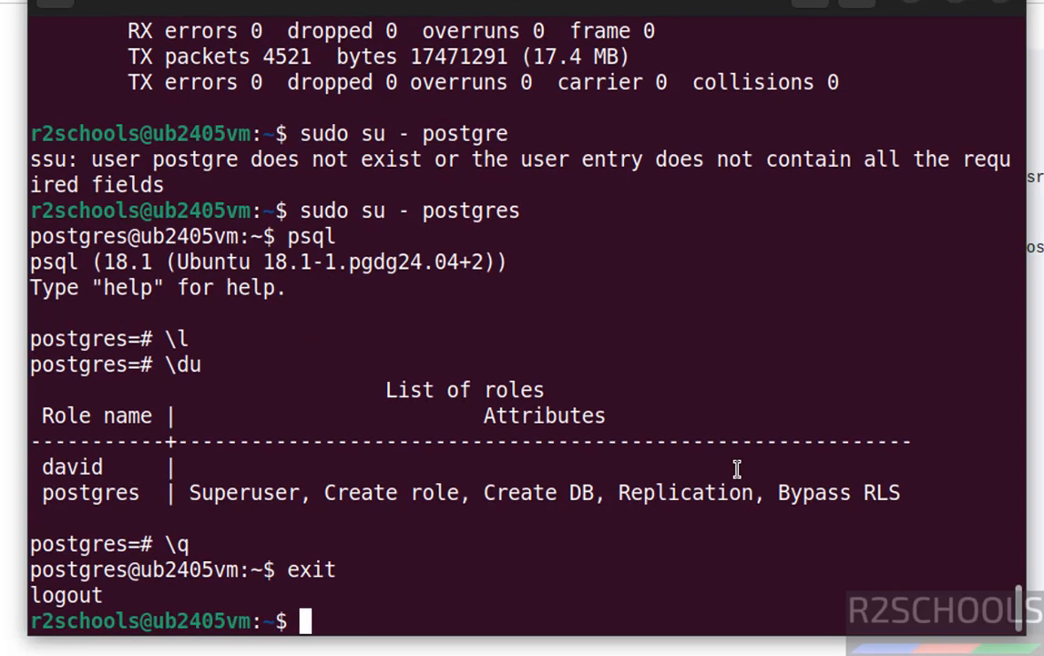
{"action": "key", "text": "ctrl+l"}
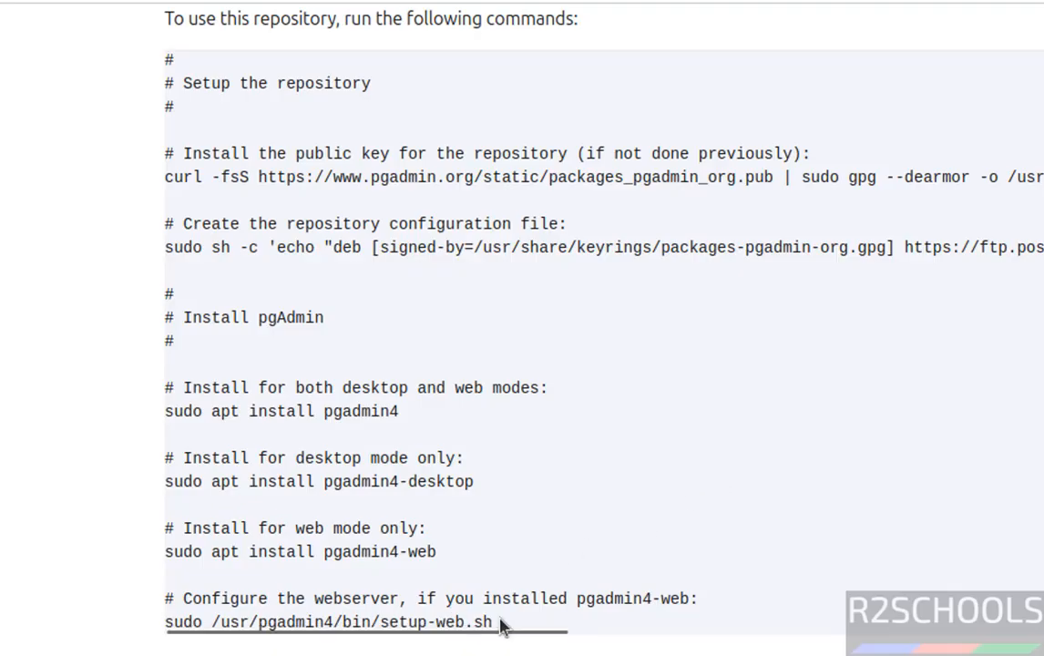
Step: Copy the web server configuration command from the pgAdmin download page and run sudo /usr/pgadmin4/bin/setup-web.sh in the terminal
{"action": "left_click_drag", "start_coordinate": [497, 623], "coordinate": [165, 622]}
{"action": "right_click", "coordinate": [165, 621]}
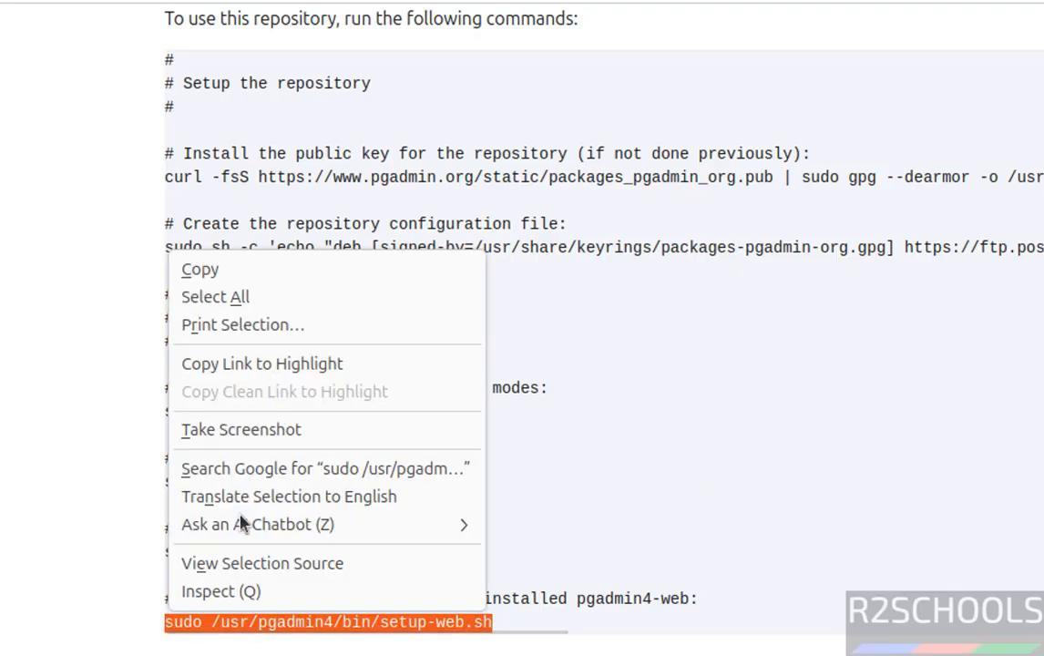
{"action": "left_click", "coordinate": [248, 275]}
{"action": "key", "text": "alt+Tab"}
{"action": "right_click", "coordinate": [250, 285]}
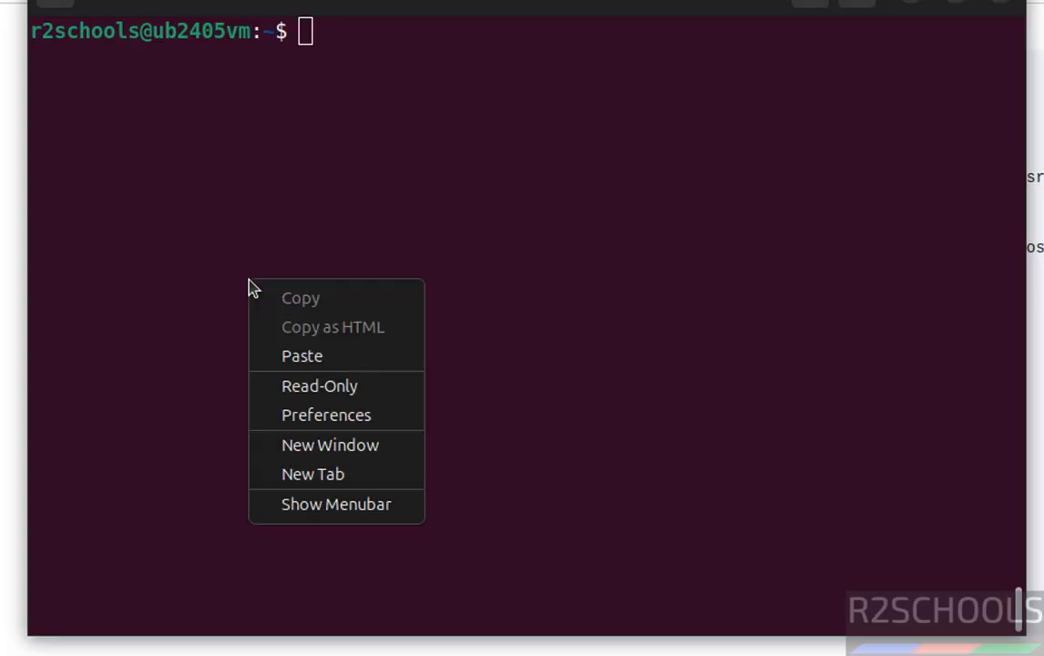
{"action": "left_click", "coordinate": [310, 355]}
{"action": "key", "text": "Return"}
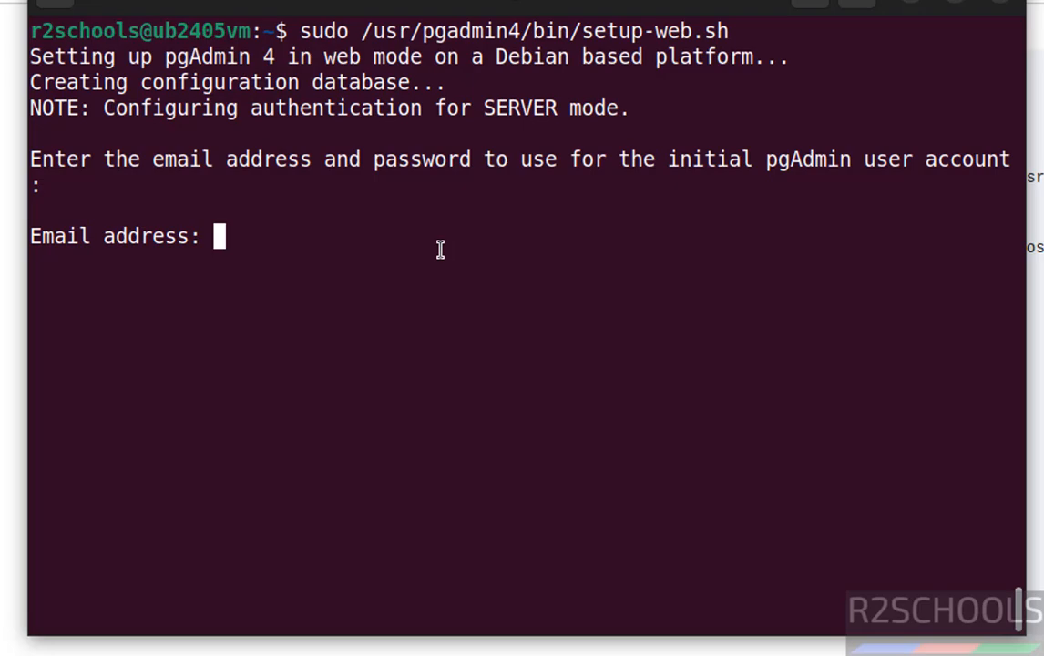
Step: Enter the e-mail address and password for the initial pgAdmin user account and retype the password
{"action": "type", "text": "info@in"}
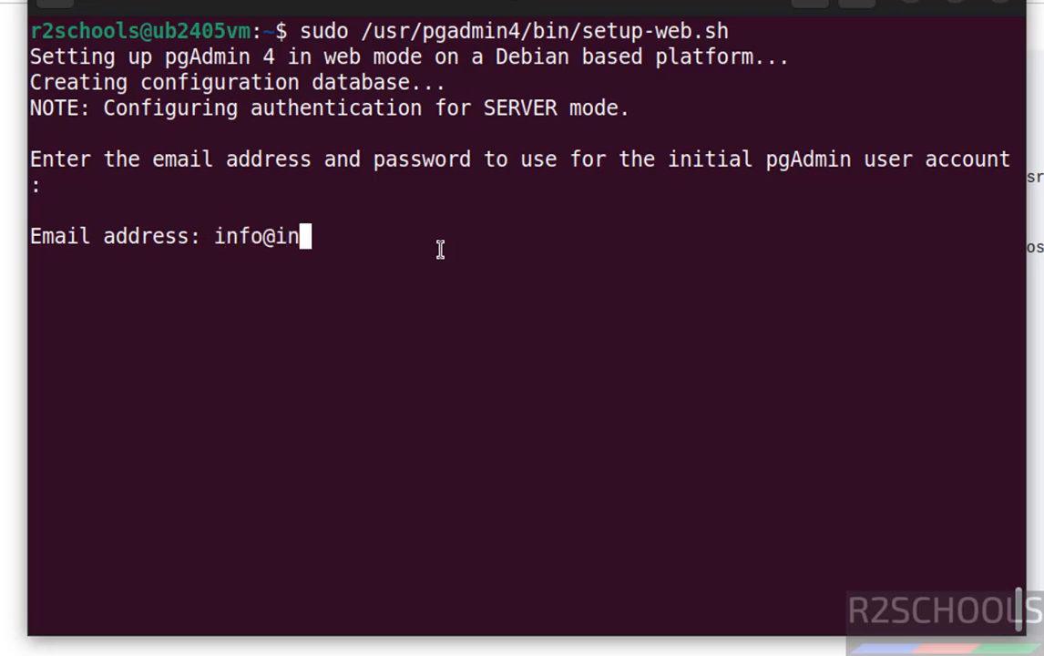
{"action": "type", "text": "fo.com"}
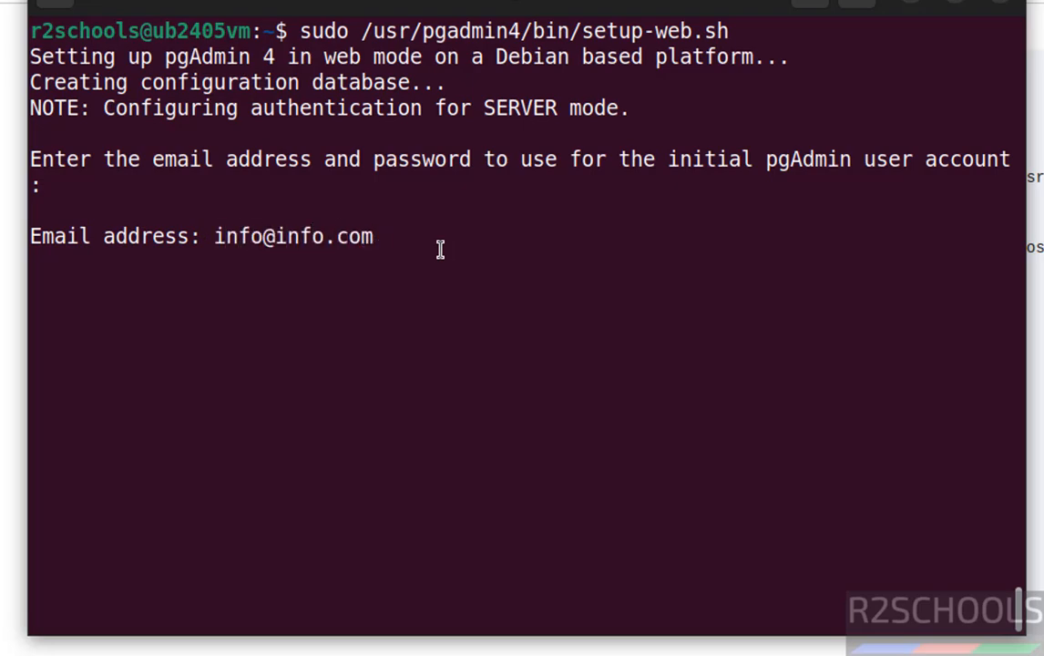
{"action": "key", "text": "Return"}
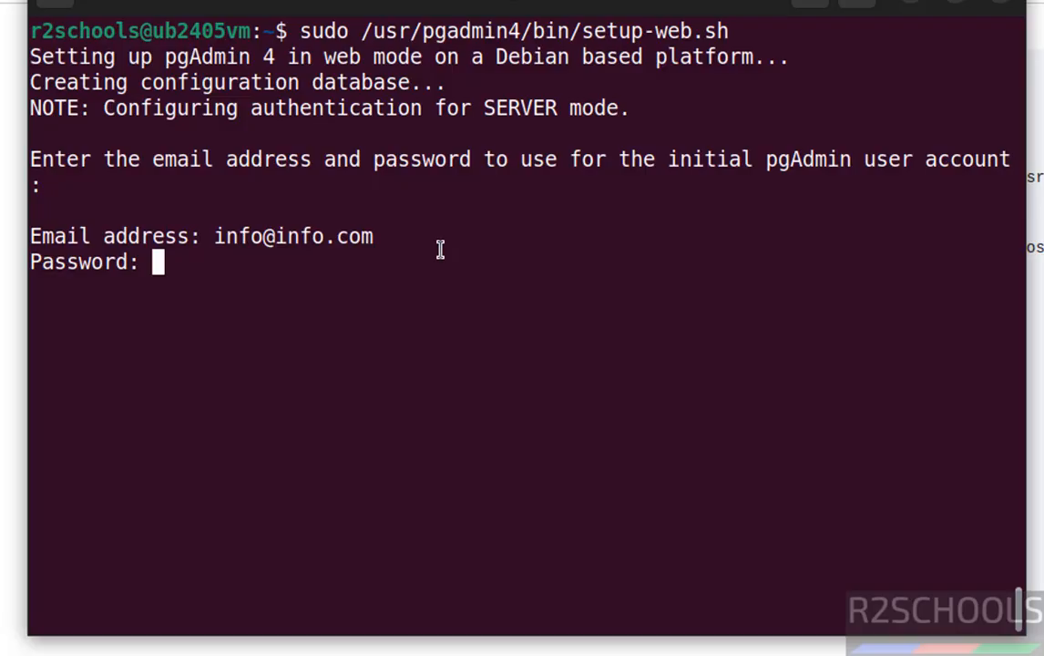
{"action": "key", "text": "Return"}
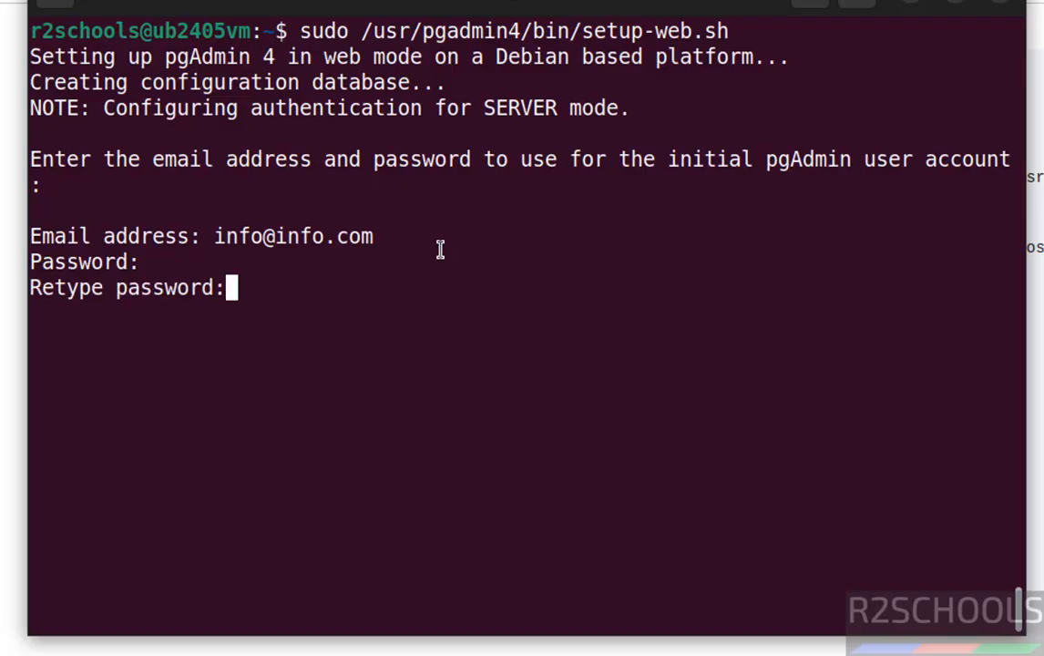
{"action": "key", "text": "Return"}
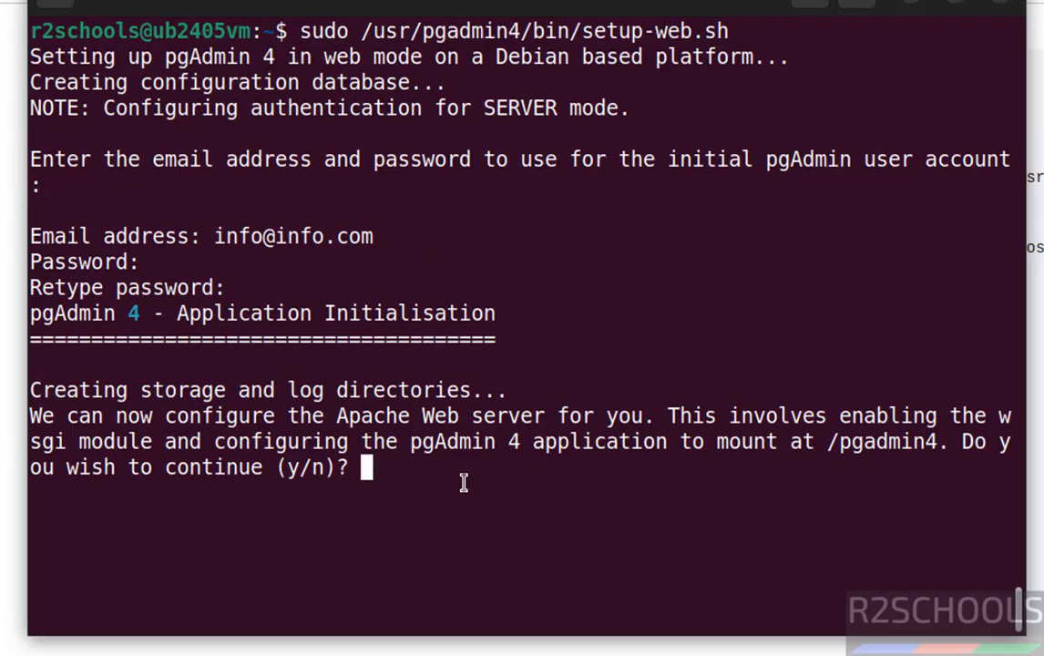
Step: Answer y to configuring the Apache web server for pgAdmin 4 and y to restarting Apache
{"action": "type", "text": "y"}
{"action": "key", "text": "Return"}
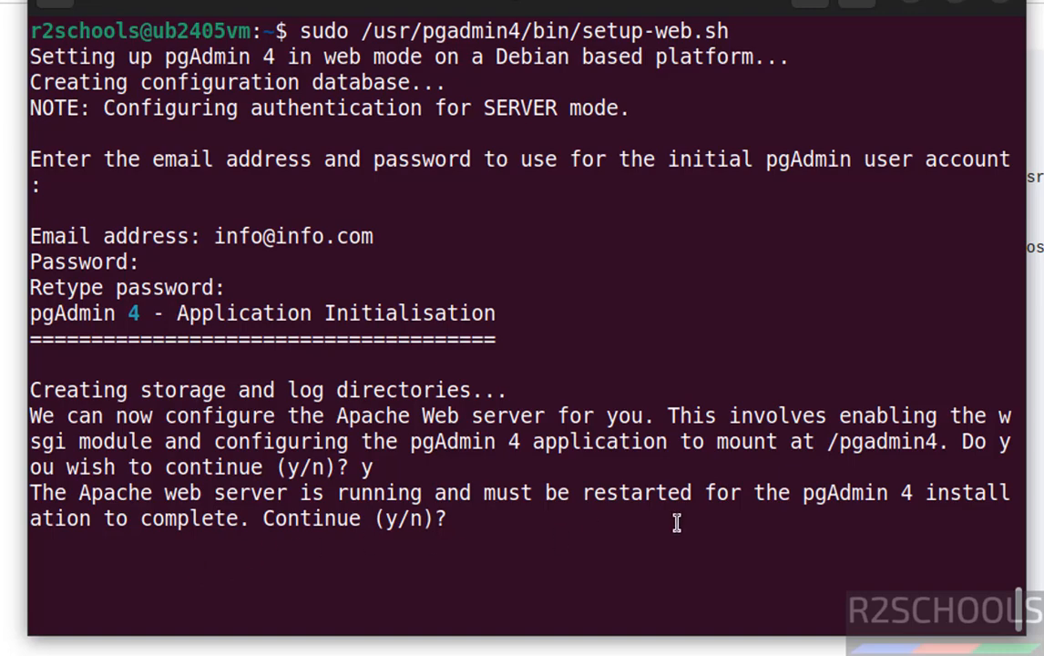
{"action": "type", "text": "y"}
{"action": "key", "text": "Return"}
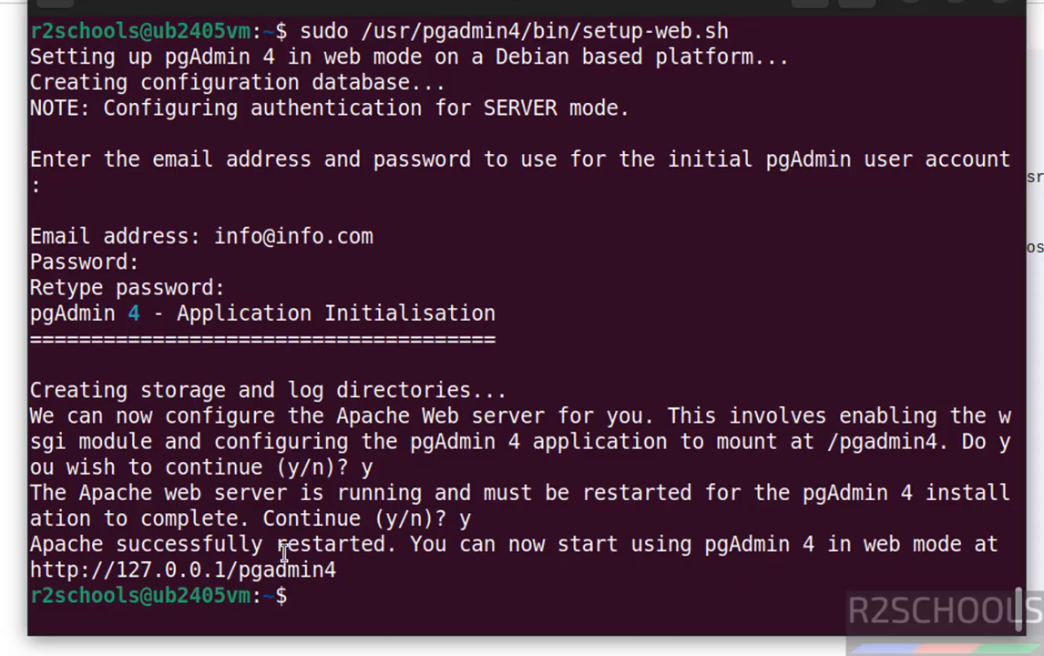
{"action": "left_click_drag", "start_coordinate": [324, 546], "coordinate": [199, 592]}
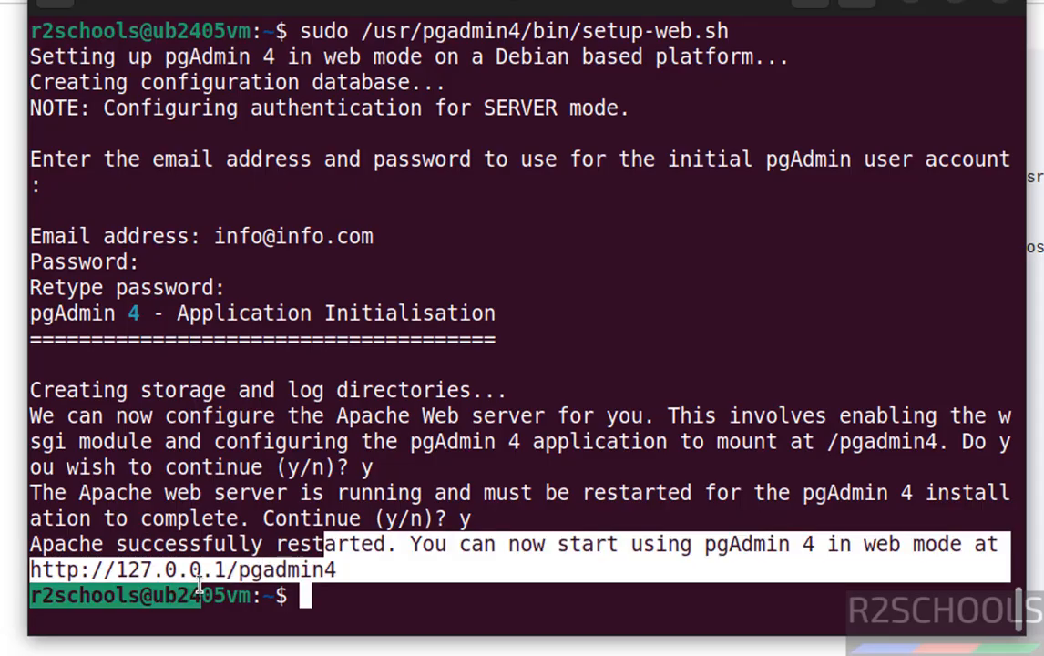
{"action": "left_click", "coordinate": [351, 570]}
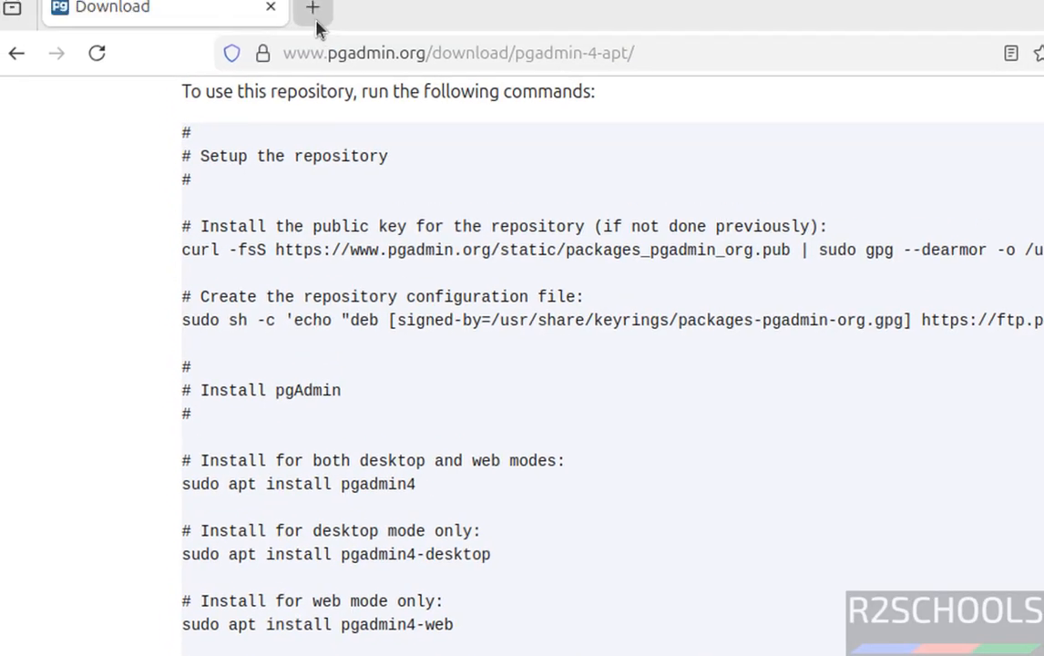
{"action": "left_click", "coordinate": [327, 63]}
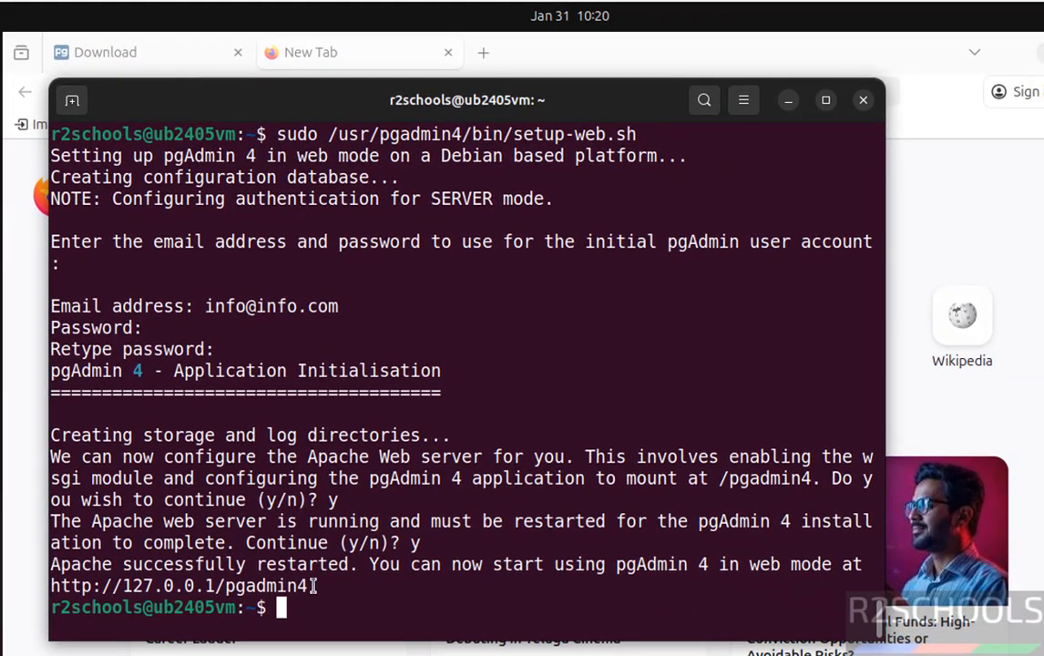
{"action": "left_click_drag", "start_coordinate": [353, 655], "coordinate": [153, 655]}
{"action": "left_click_drag", "start_coordinate": [134, 574], "coordinate": [50, 587]}
{"action": "key", "text": "ctrl+c"}
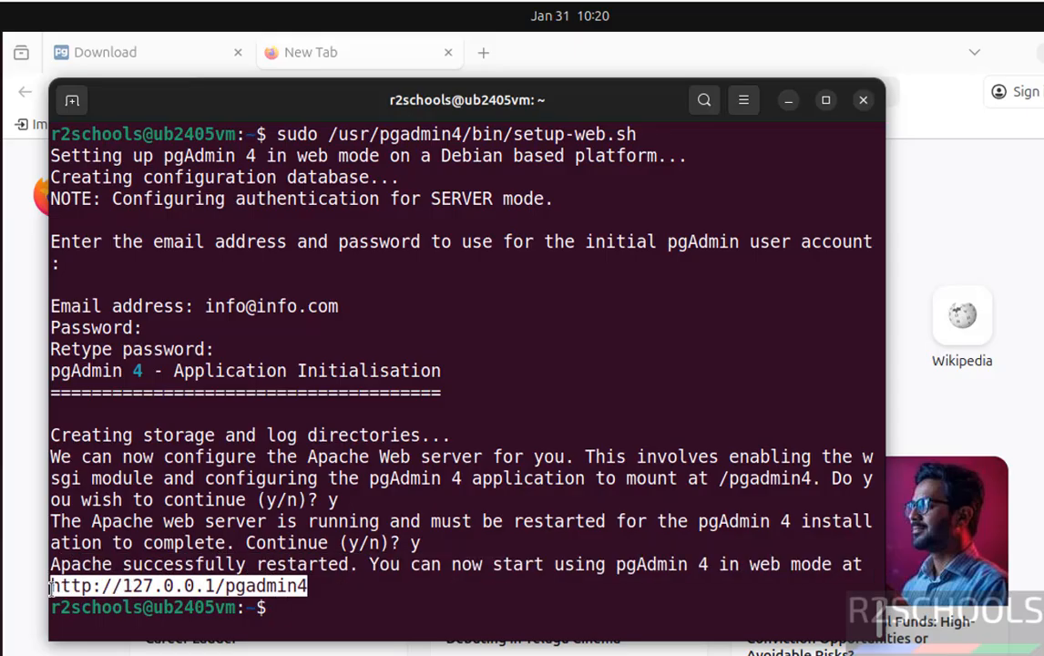
{"action": "right_click", "coordinate": [54, 588]}
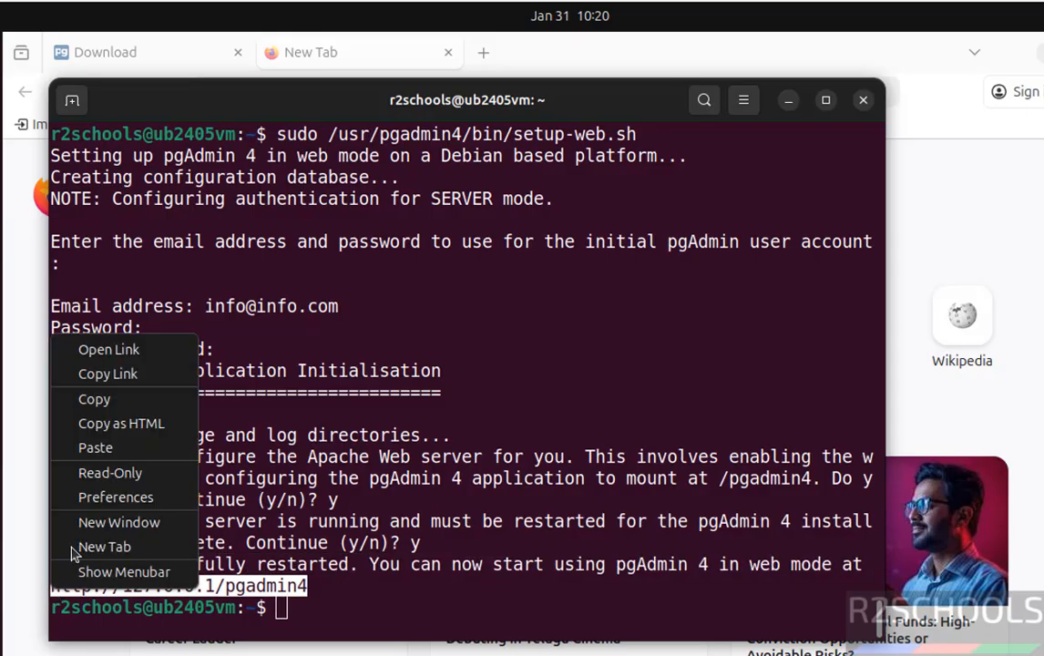
{"action": "left_click", "coordinate": [102, 400]}
{"action": "left_click", "coordinate": [375, 65]}
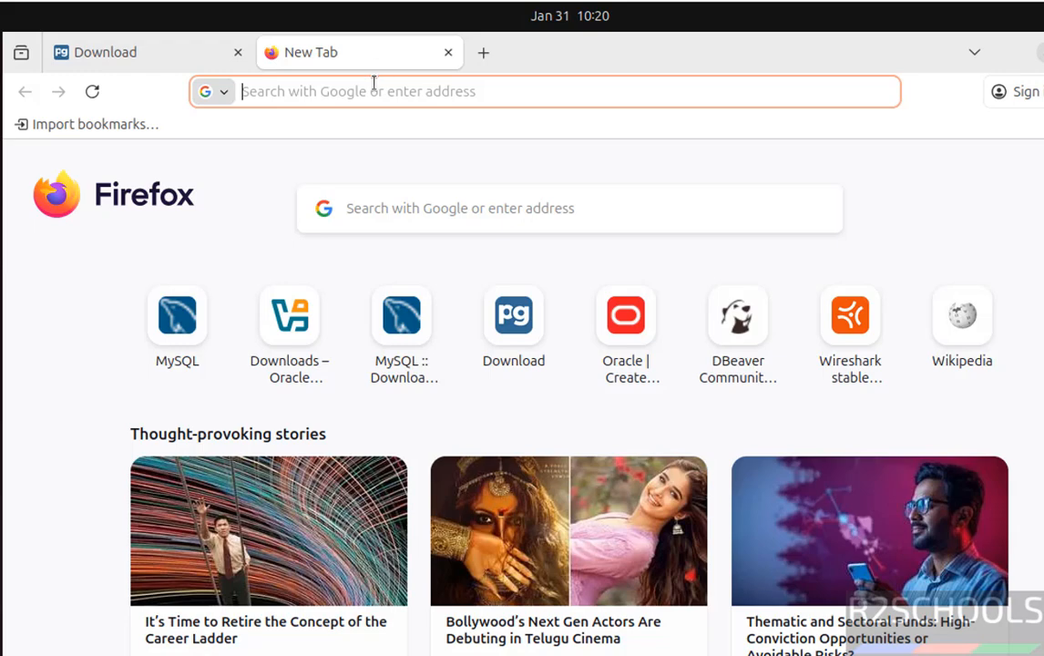
{"action": "left_click", "coordinate": [373, 83]}
{"action": "key", "text": "ctrl+v"}
{"action": "key", "text": "Return"}
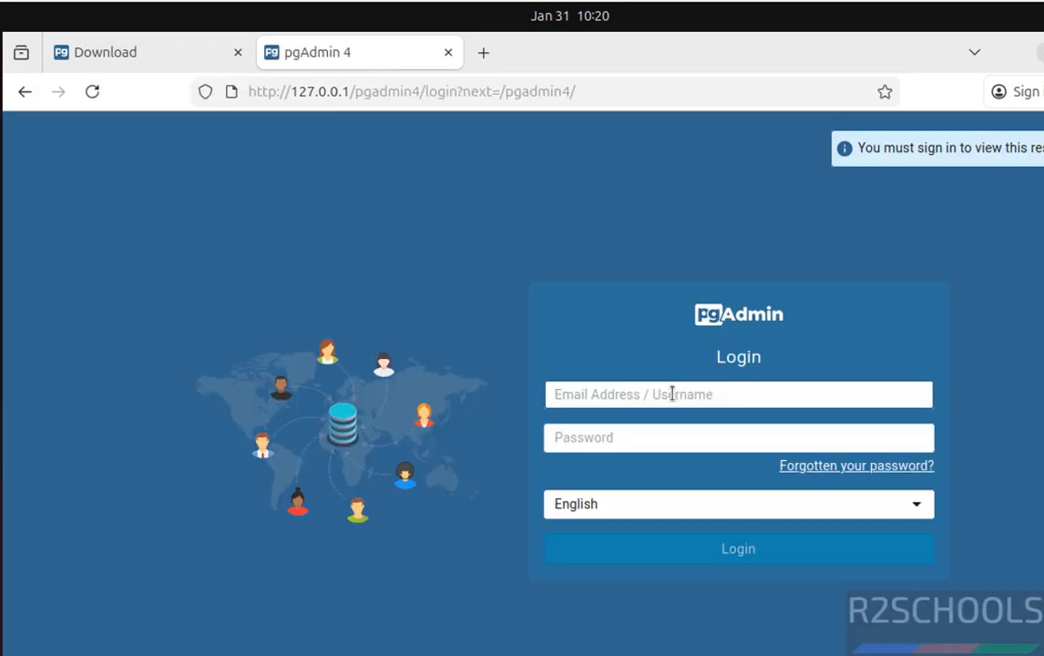
Step: Log in to pgAdmin web mode with the account's e-mail and password, and decline saving the password in the browser
{"action": "type", "text": "info@info.com"}
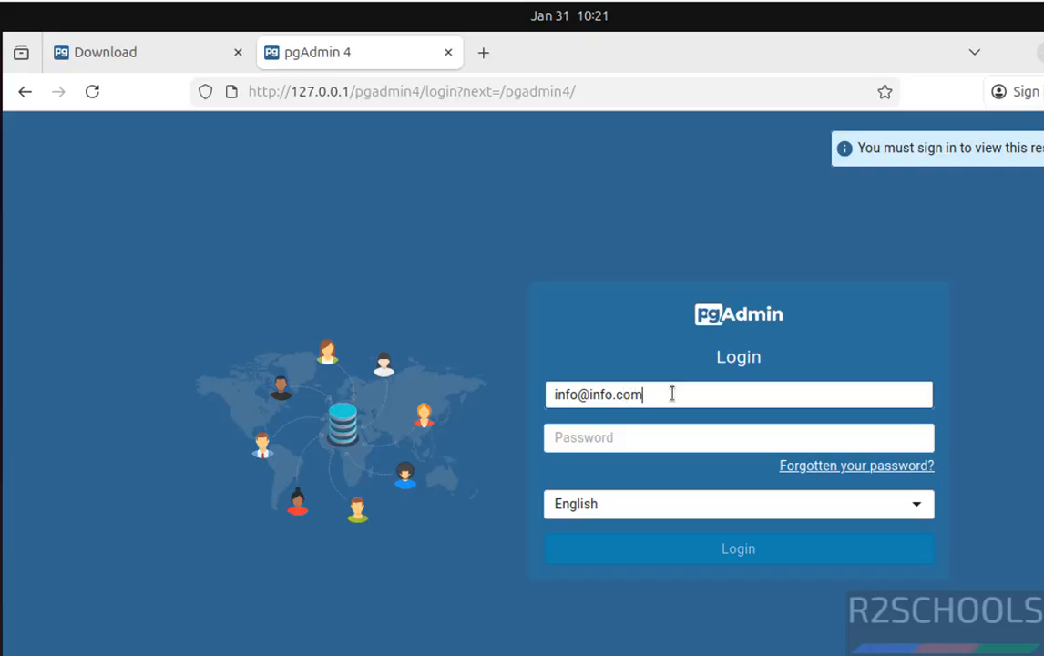
{"action": "key", "text": "Tab"}
{"action": "type", "text": "•"}
{"action": "key", "text": "BackSpace"}
{"action": "type", "text": "••"}
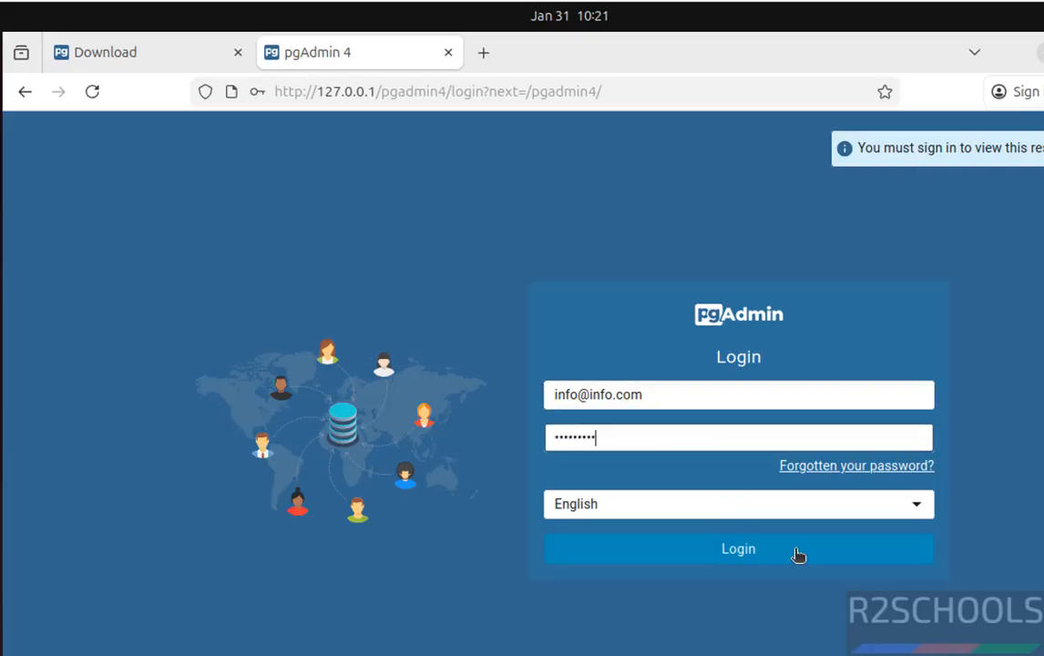
{"action": "left_click", "coordinate": [735, 550]}
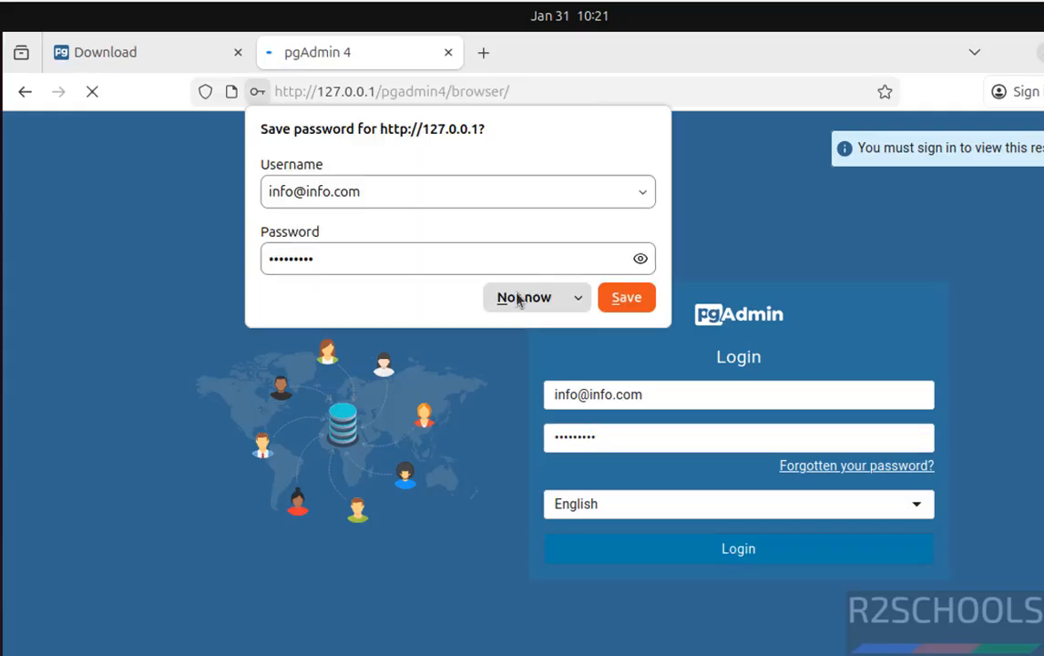
{"action": "left_click", "coordinate": [520, 298]}
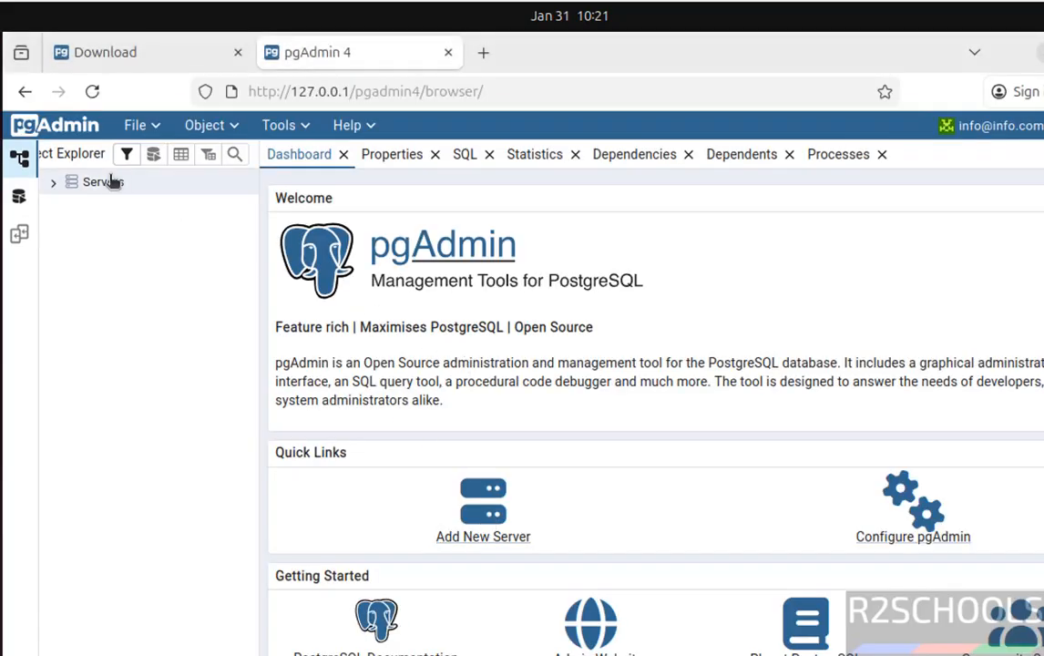
Step: Start registering a new server named pgadminpgconn with host localhost and username postgres
{"action": "left_click", "coordinate": [485, 537]}
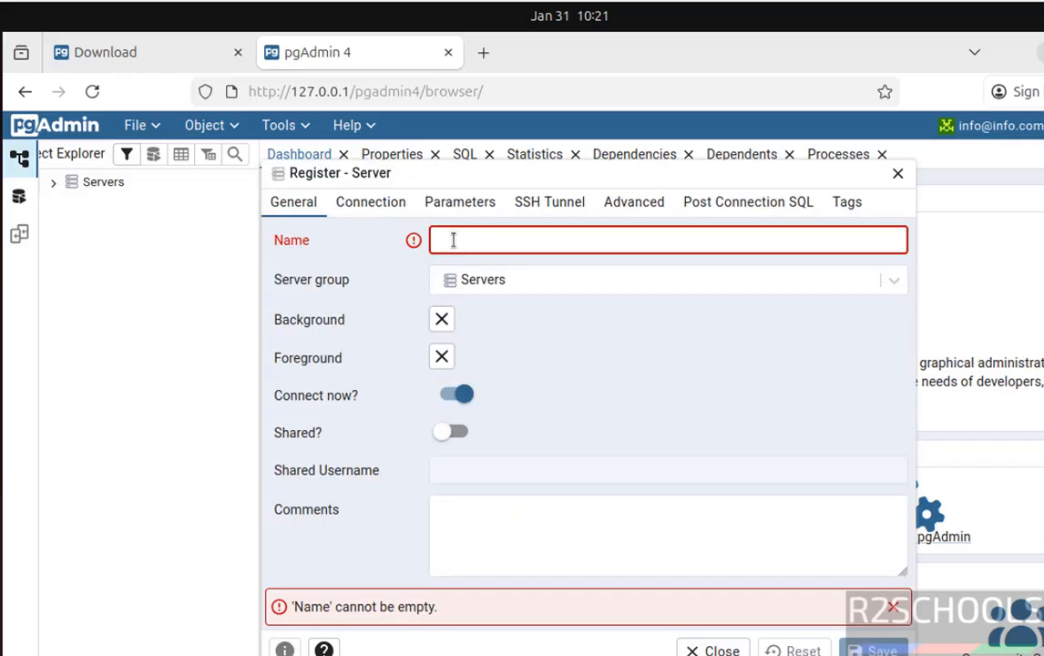
{"action": "type", "text": "po"}
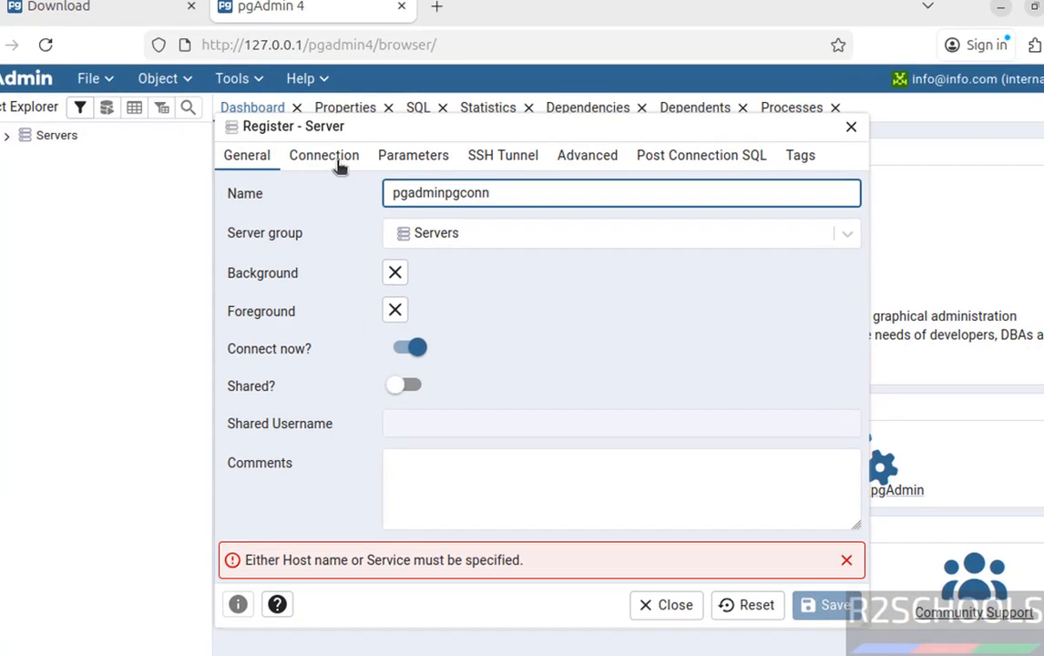
{"action": "left_click", "coordinate": [382, 204]}
{"action": "left_click", "coordinate": [420, 195]}
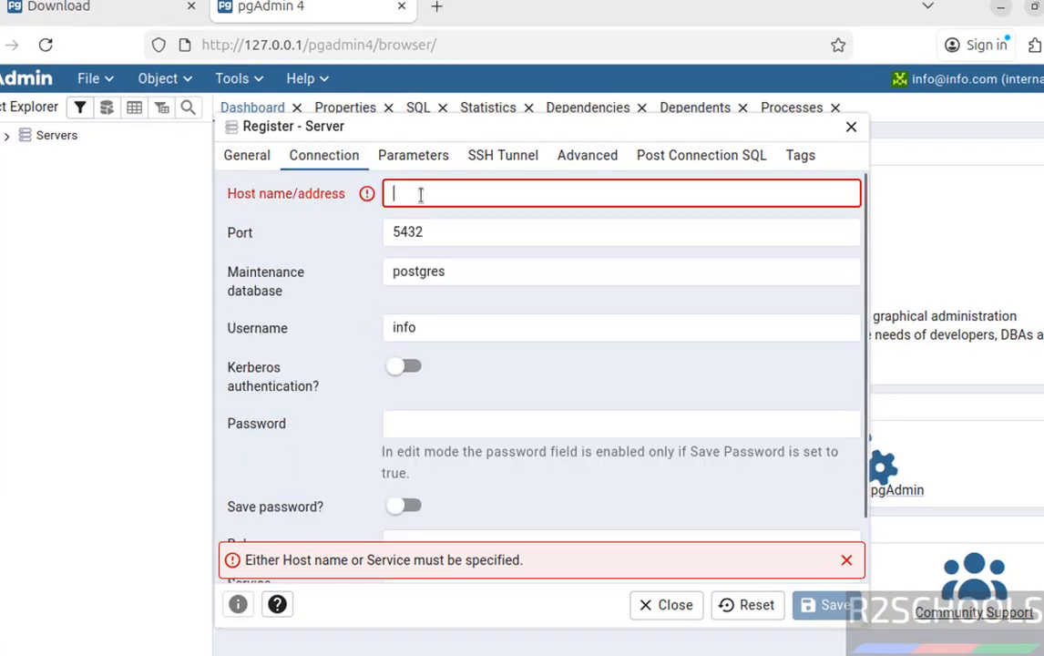
{"action": "type", "text": "localhost"}
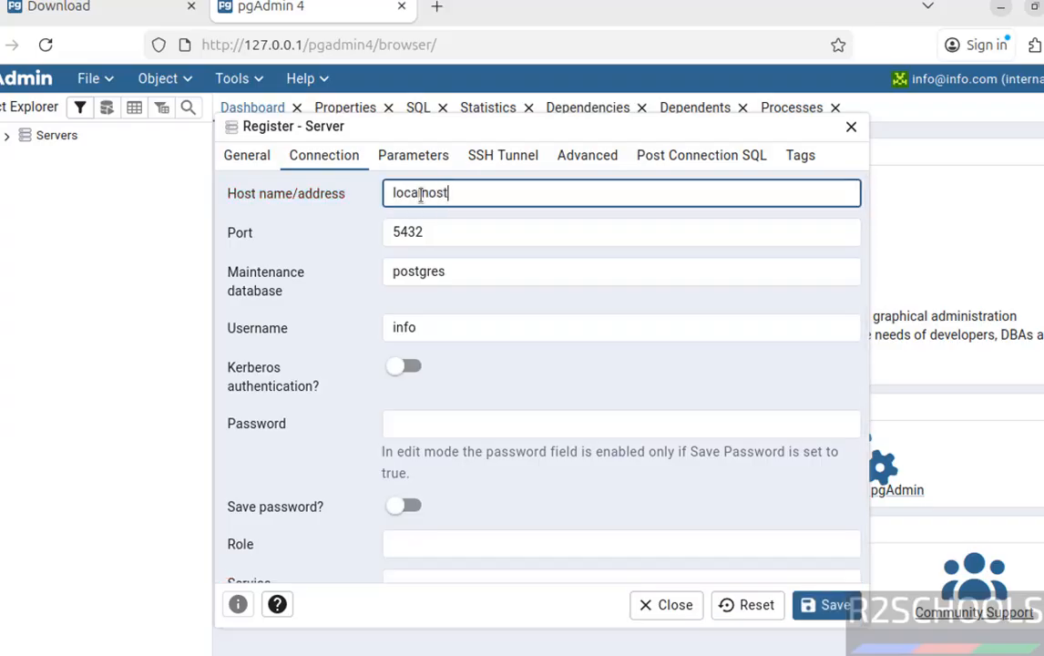
{"action": "key", "text": "Tab"}
{"action": "key", "text": "Tab"}
{"action": "key", "text": "Tab"}
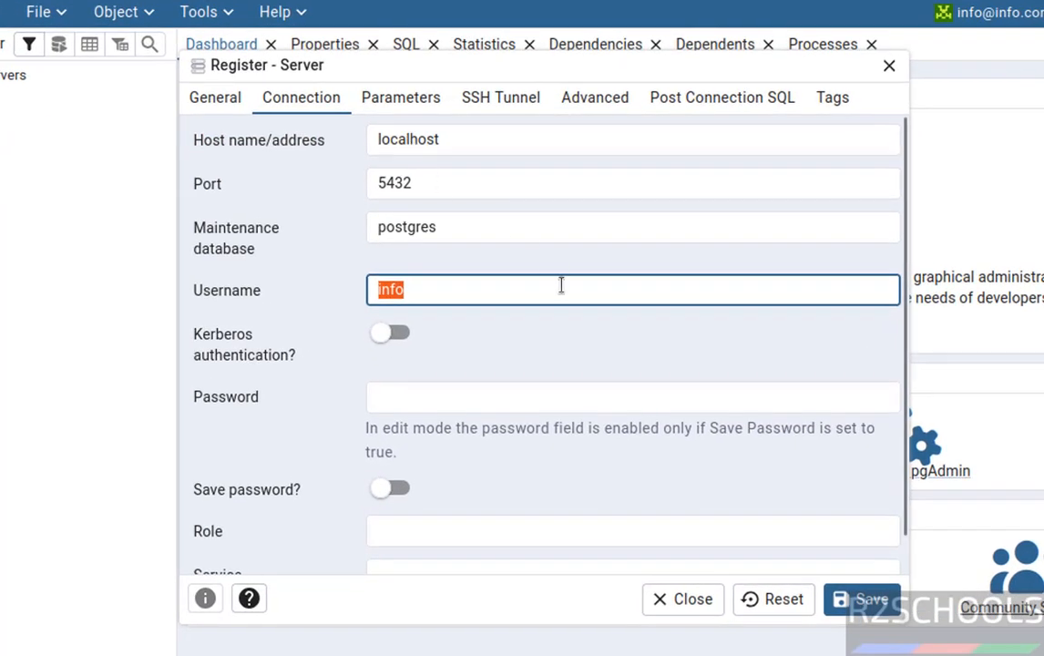
{"action": "type", "text": "postgres"}
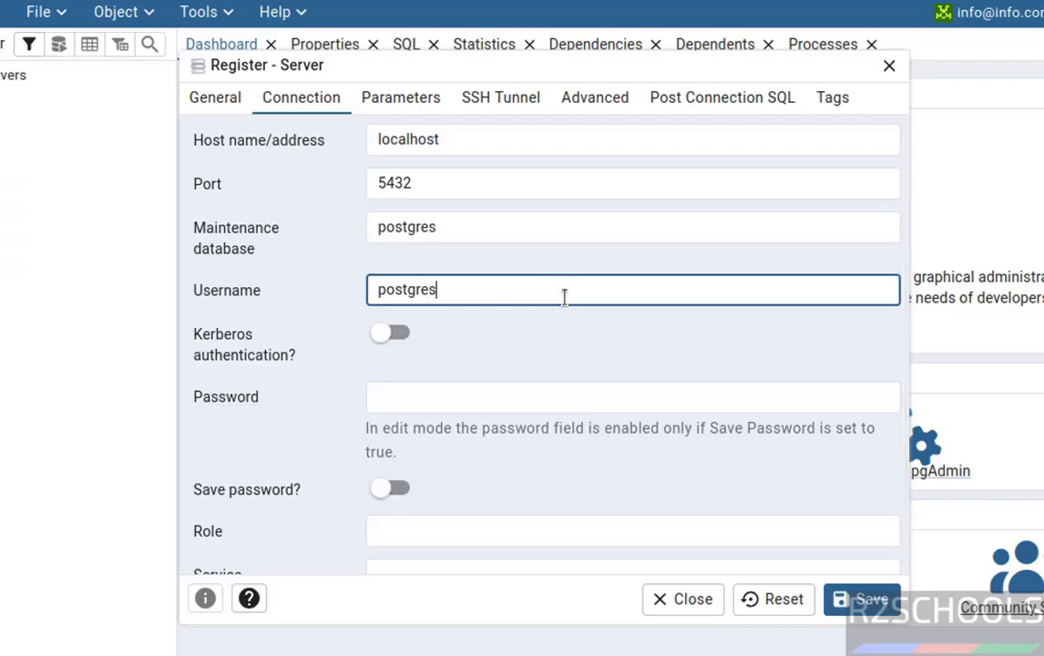
Step: Enter the postgres user's password in the server registration and save the connection
{"action": "left_click", "coordinate": [478, 397]}
{"action": "right_click", "coordinate": [478, 399]}
{"action": "key", "text": "Down"}
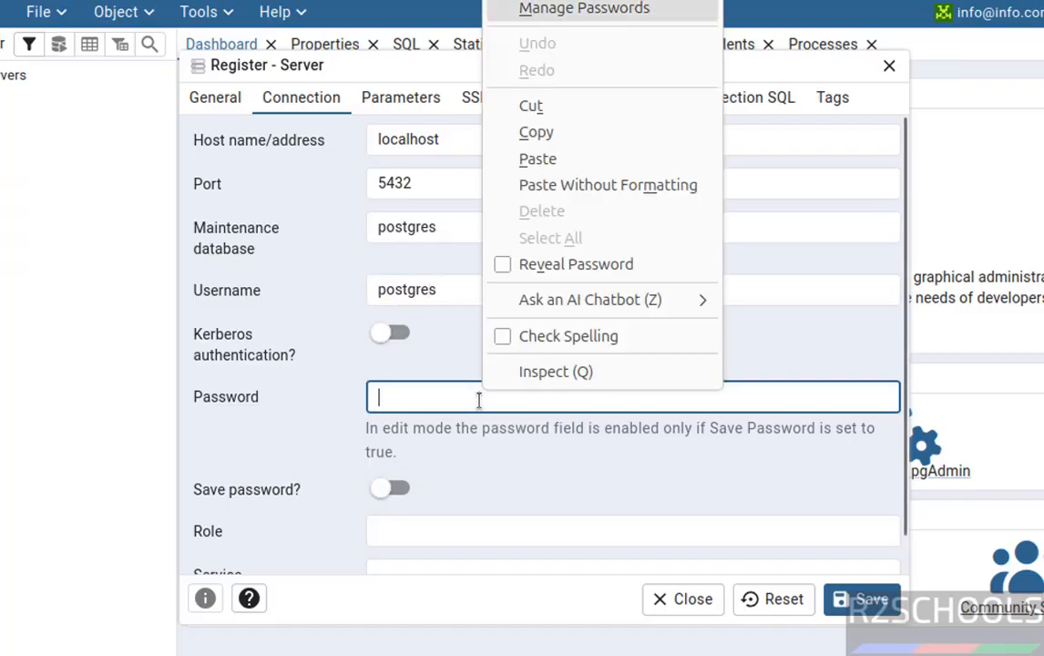
{"action": "key", "text": "Escape"}
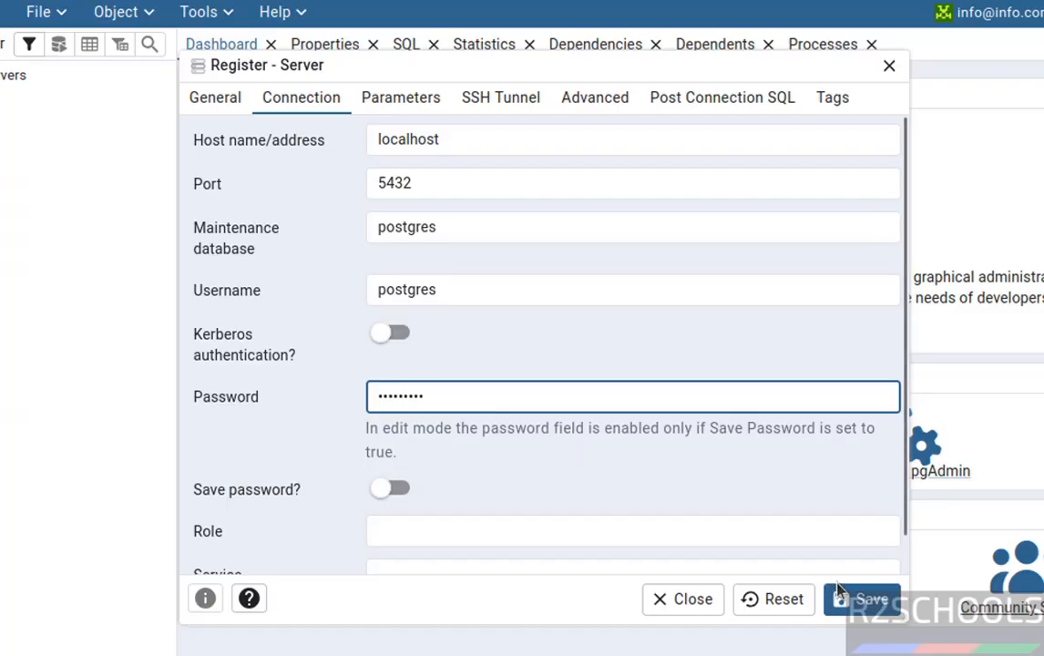
{"action": "left_click", "coordinate": [858, 600]}
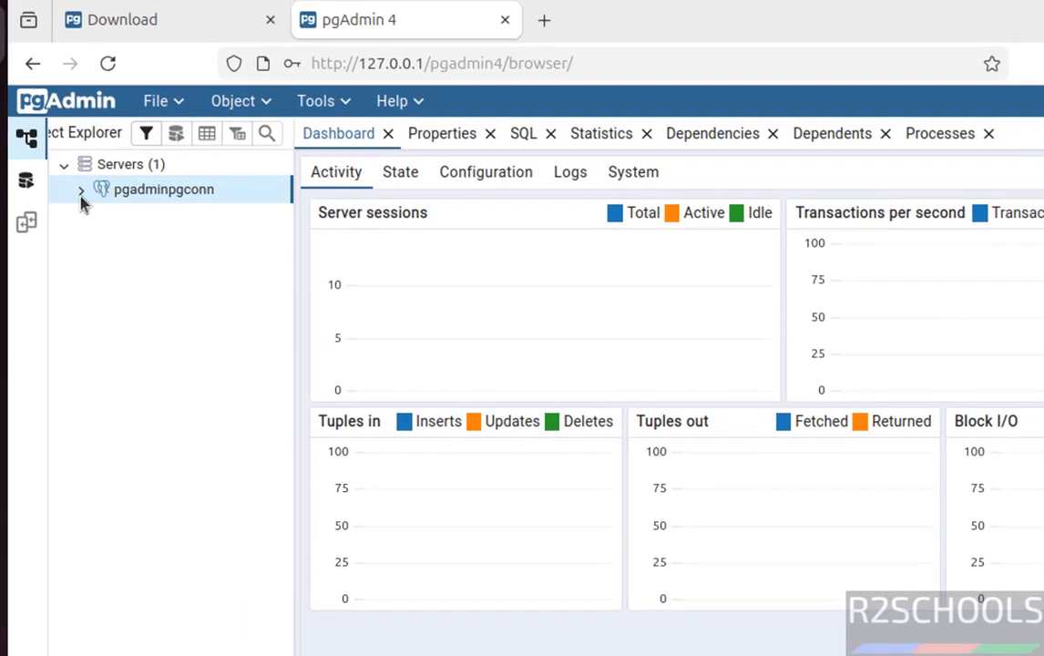
Step: Expand the pgadminpgconn server to view its databases and login/group roles
{"action": "left_click", "coordinate": [81, 194]}
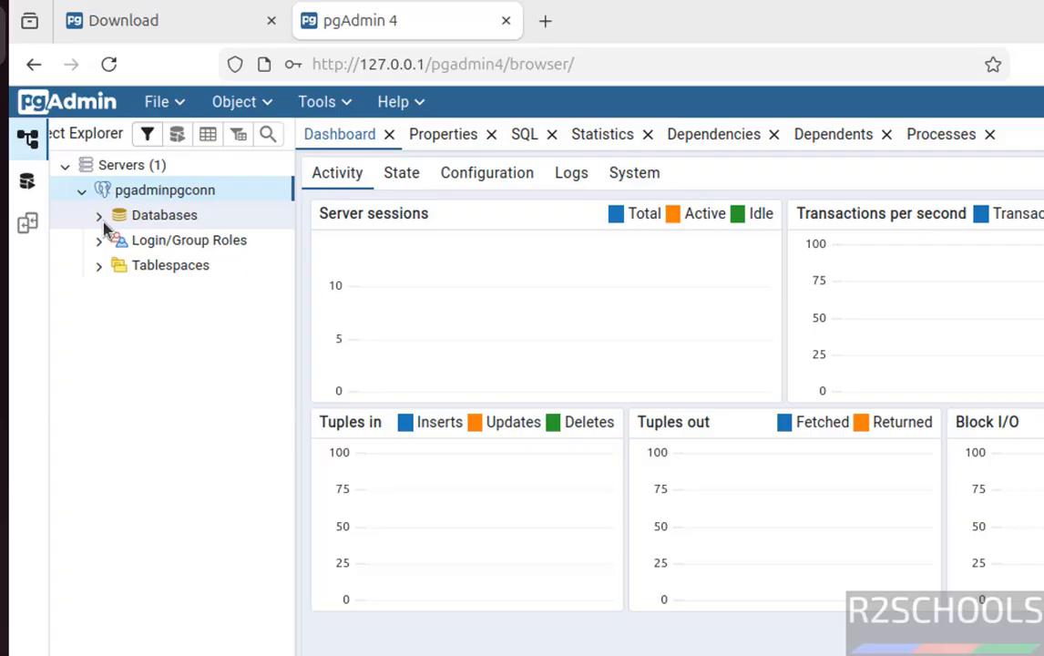
{"action": "left_click", "coordinate": [100, 217]}
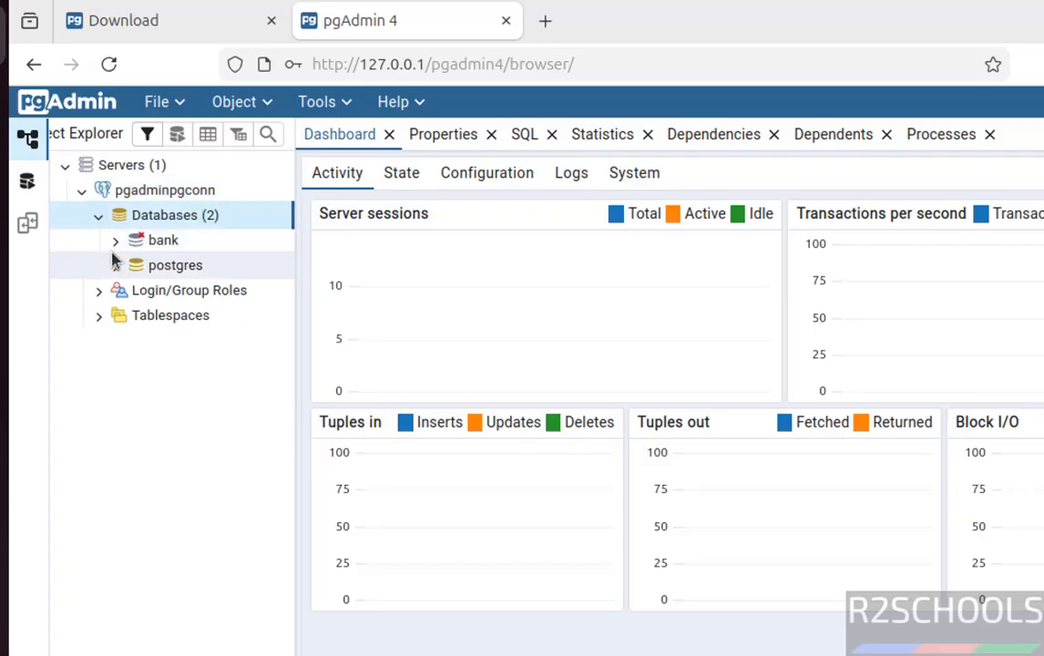
{"action": "left_click", "coordinate": [97, 296]}
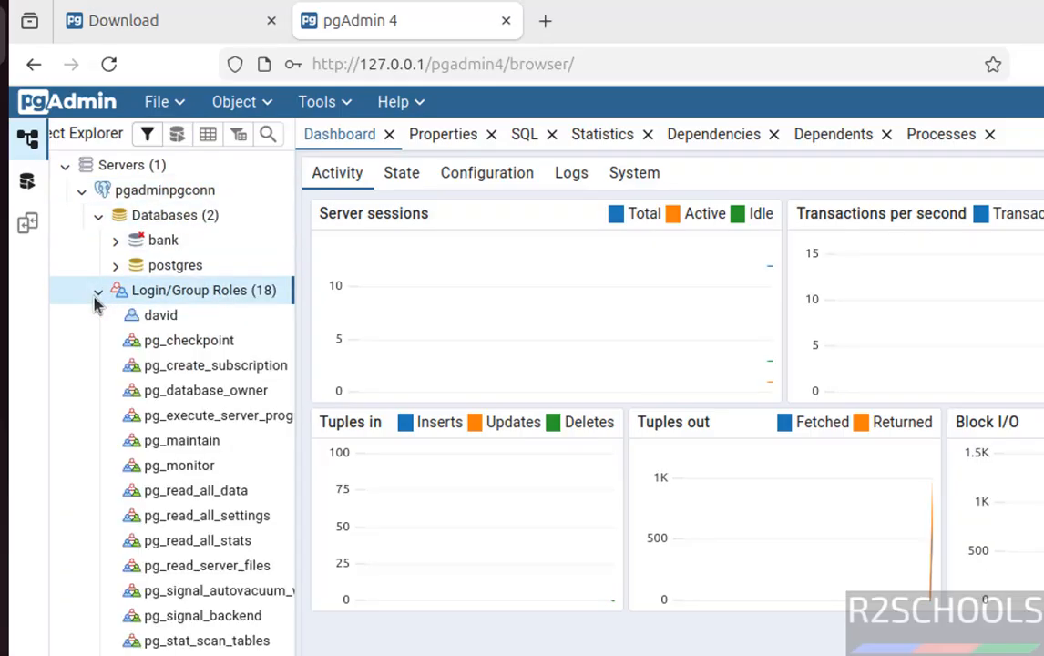
Step: Start creating a database named testdb on the pgadminpgconn server and open its owner choices, keeping postgres
{"action": "right_click", "coordinate": [157, 220]}
{"action": "mouse_move", "coordinate": [175, 236]}
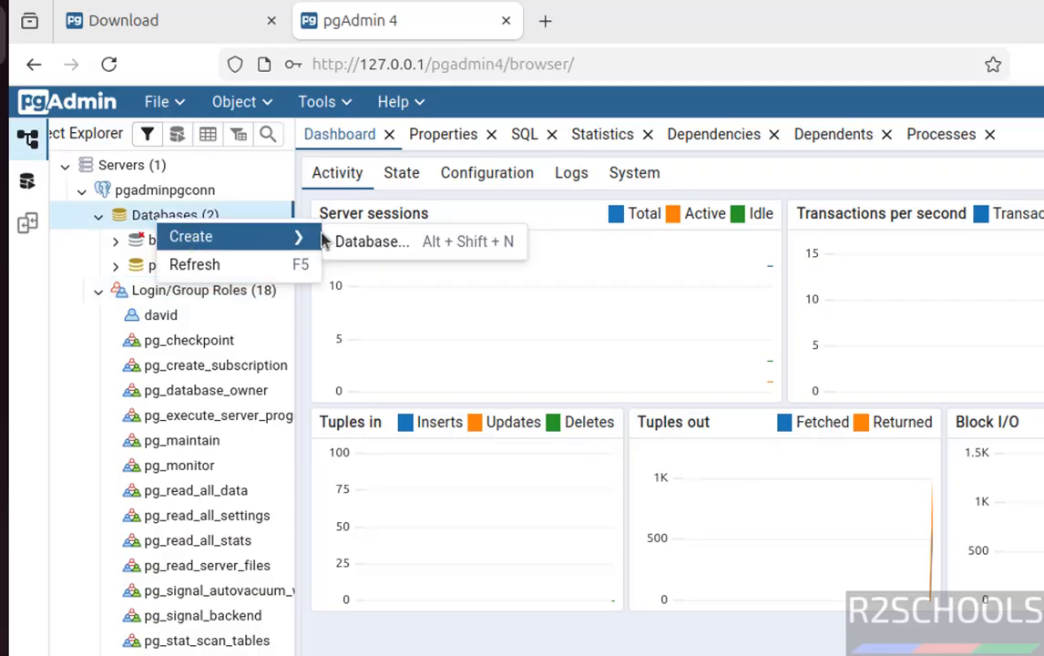
{"action": "left_click", "coordinate": [356, 243]}
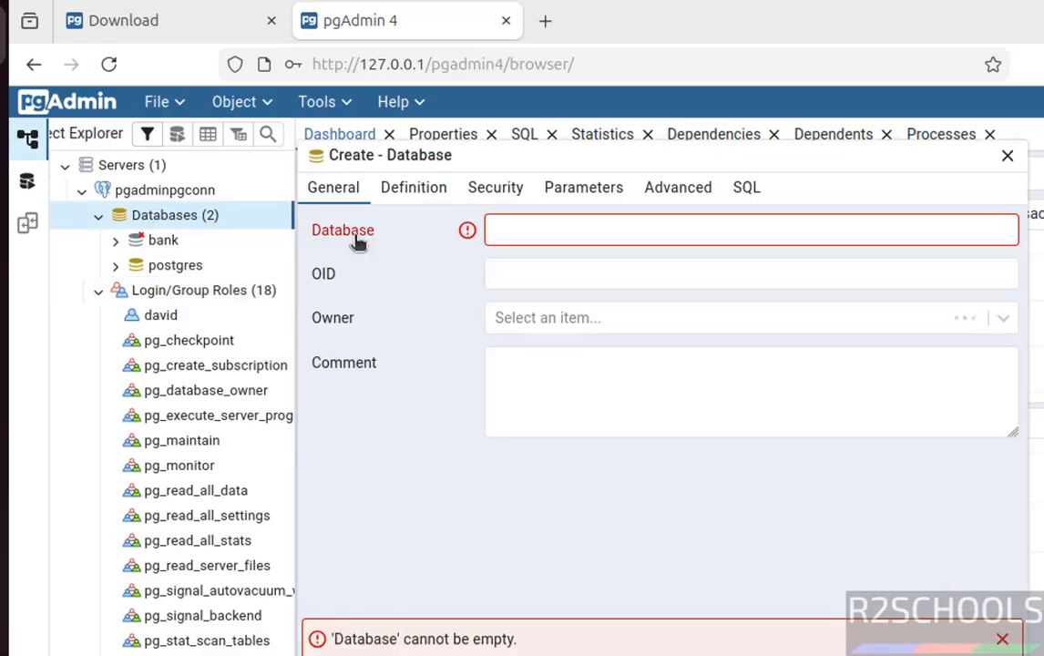
{"action": "type", "text": "testdb"}
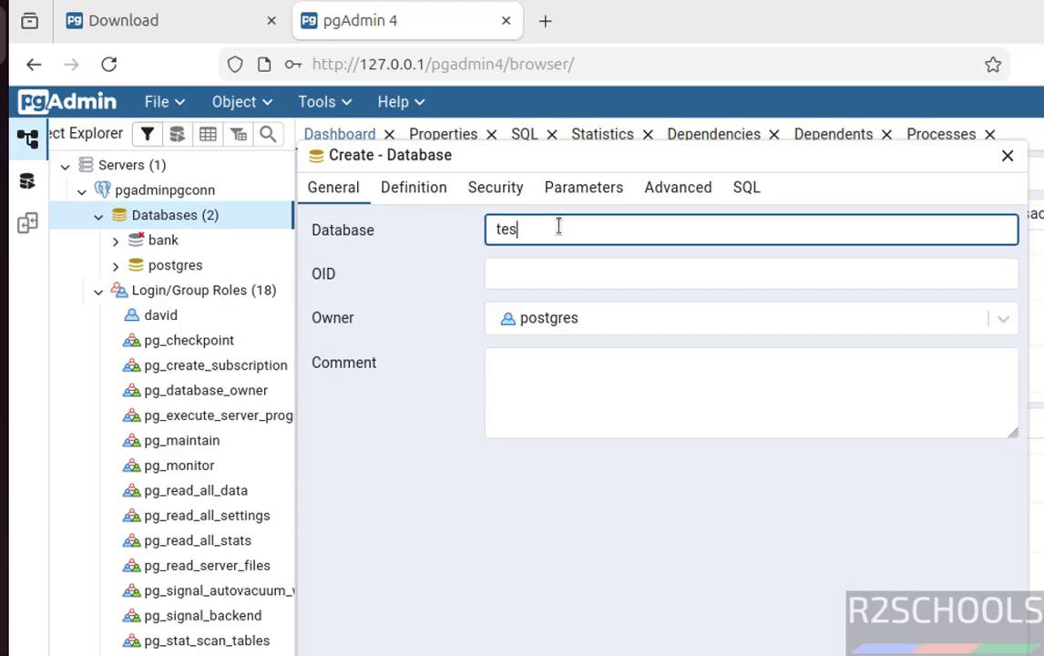
{"action": "left_click", "coordinate": [618, 322]}
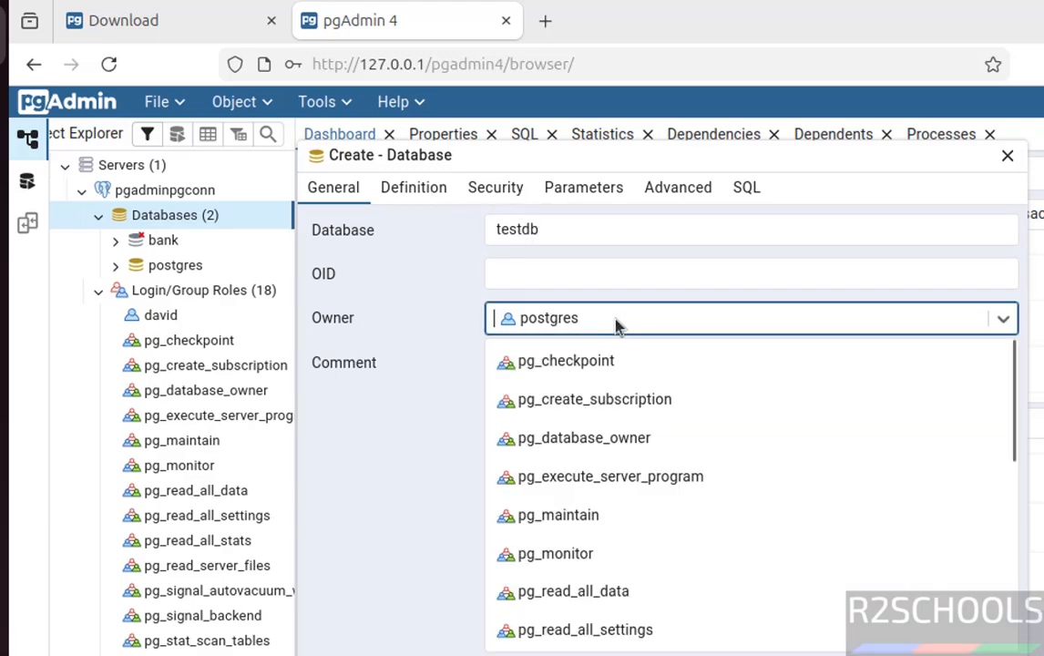
Step: Review the new database's definition, security, parameters, advanced settings and generated SQL, and save the database
{"action": "left_click", "coordinate": [417, 189]}
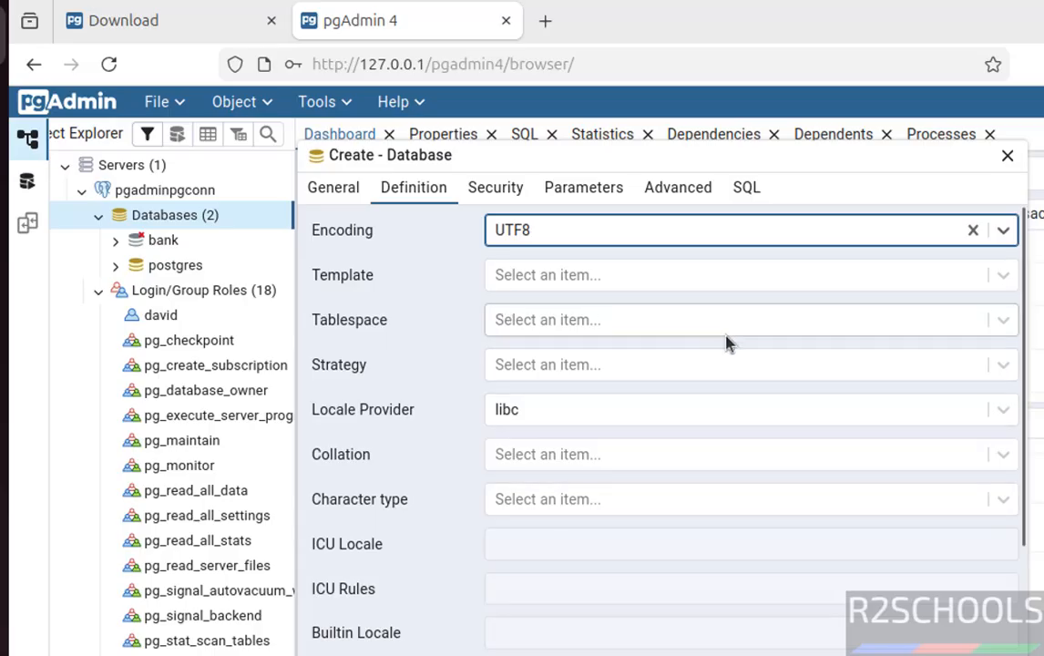
{"action": "left_click", "coordinate": [512, 194]}
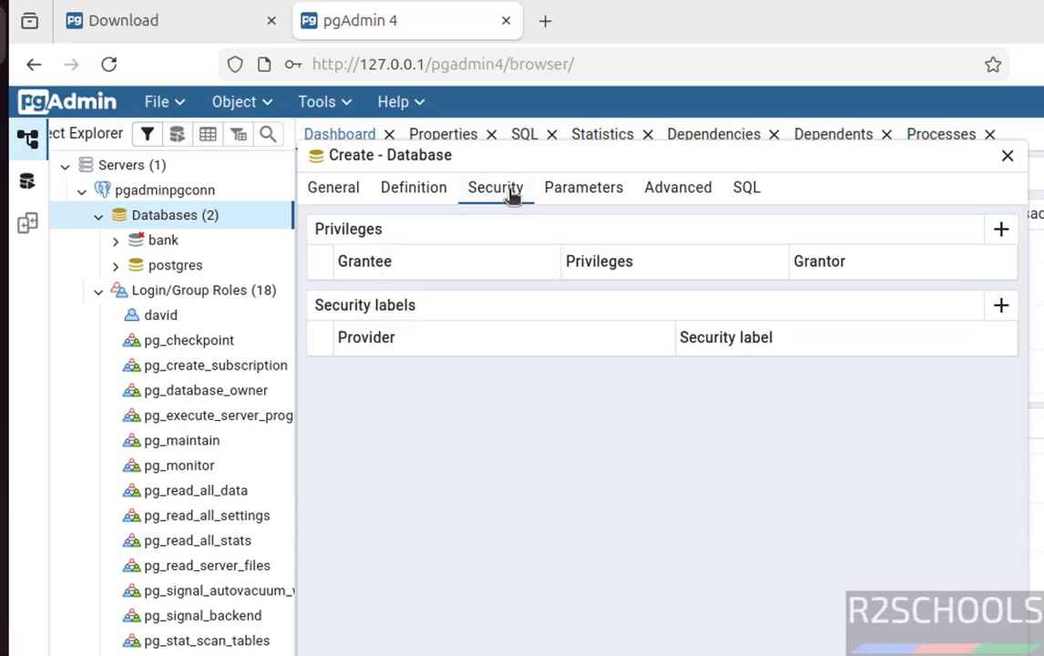
{"action": "left_click", "coordinate": [605, 192]}
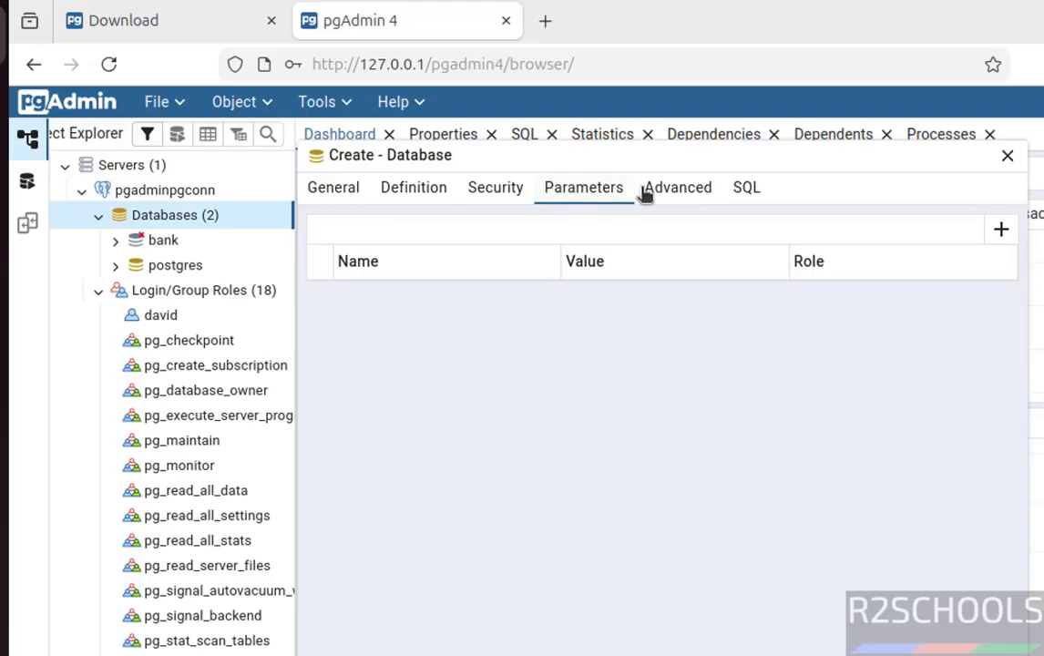
{"action": "left_click", "coordinate": [663, 197]}
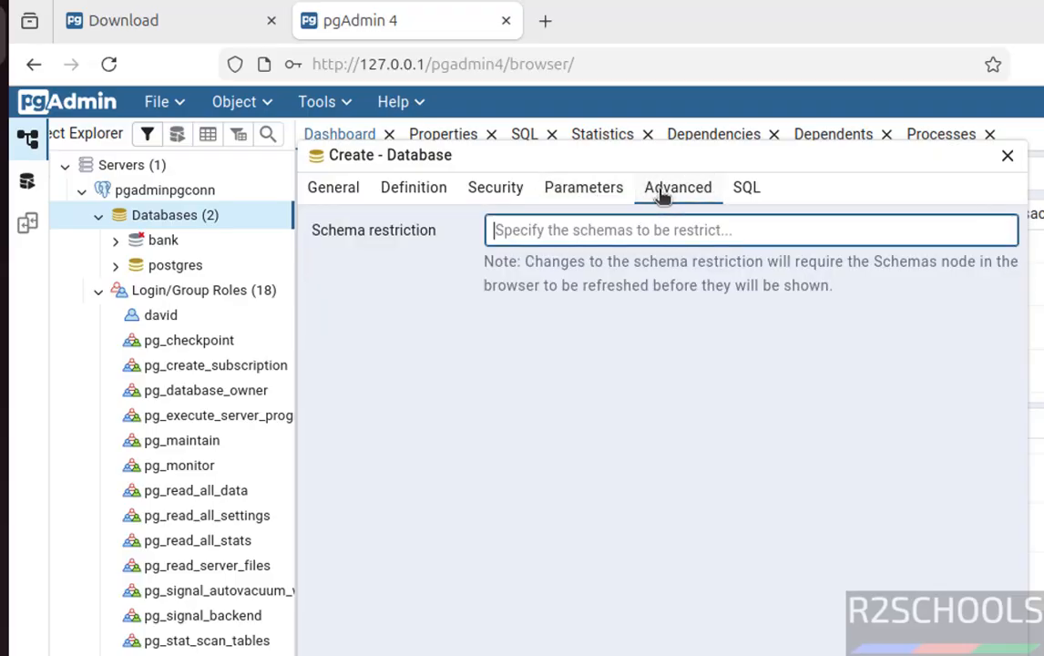
{"action": "left_click", "coordinate": [735, 195]}
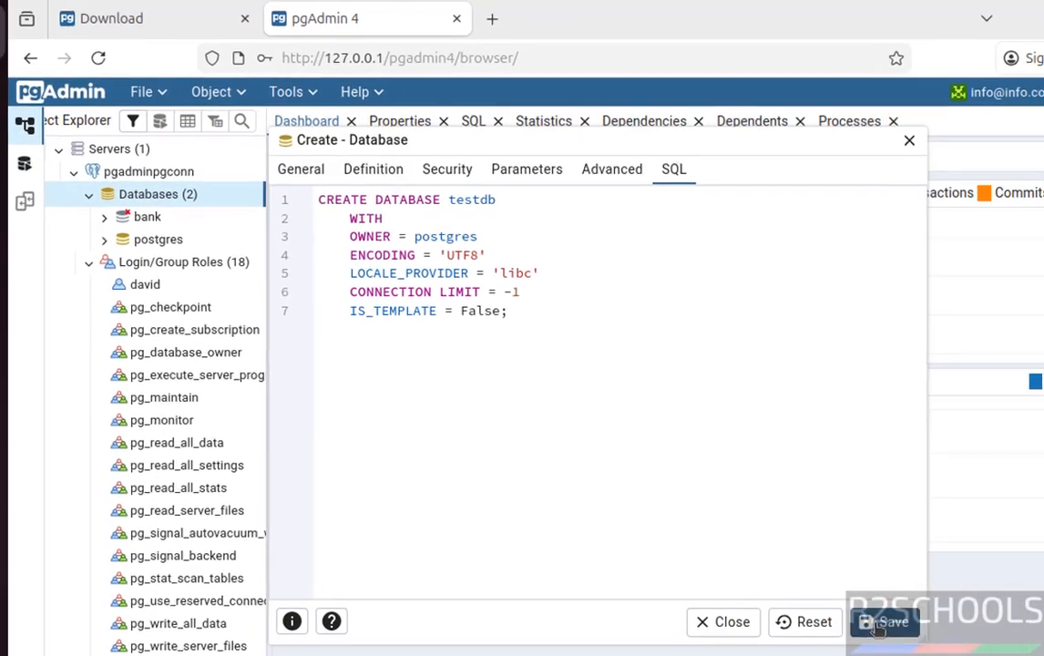
{"action": "left_click", "coordinate": [872, 615]}
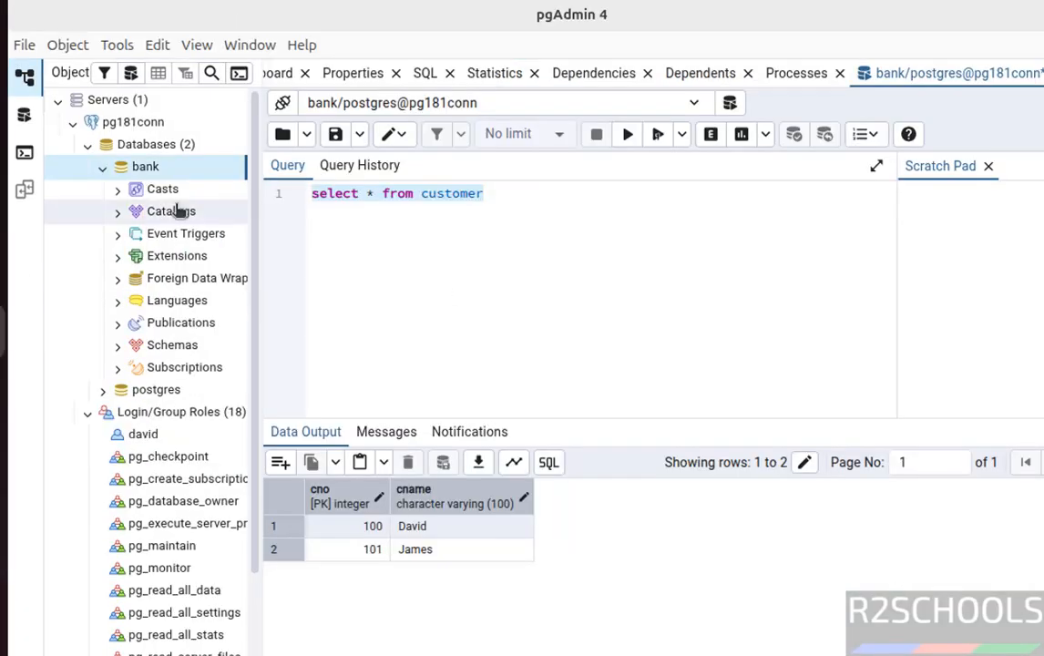
Step: In the pgAdmin 4 desktop app, collapse the bank database and refresh the pg181conn server's list of databases
{"action": "left_click", "coordinate": [100, 170]}
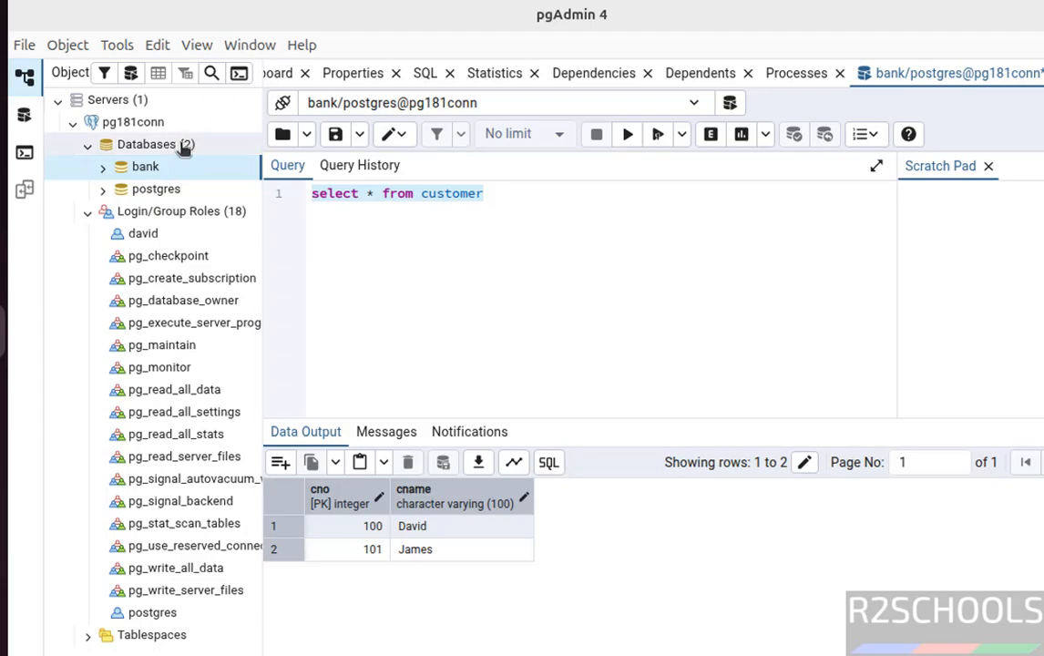
{"action": "right_click", "coordinate": [137, 150]}
{"action": "left_click", "coordinate": [155, 182]}
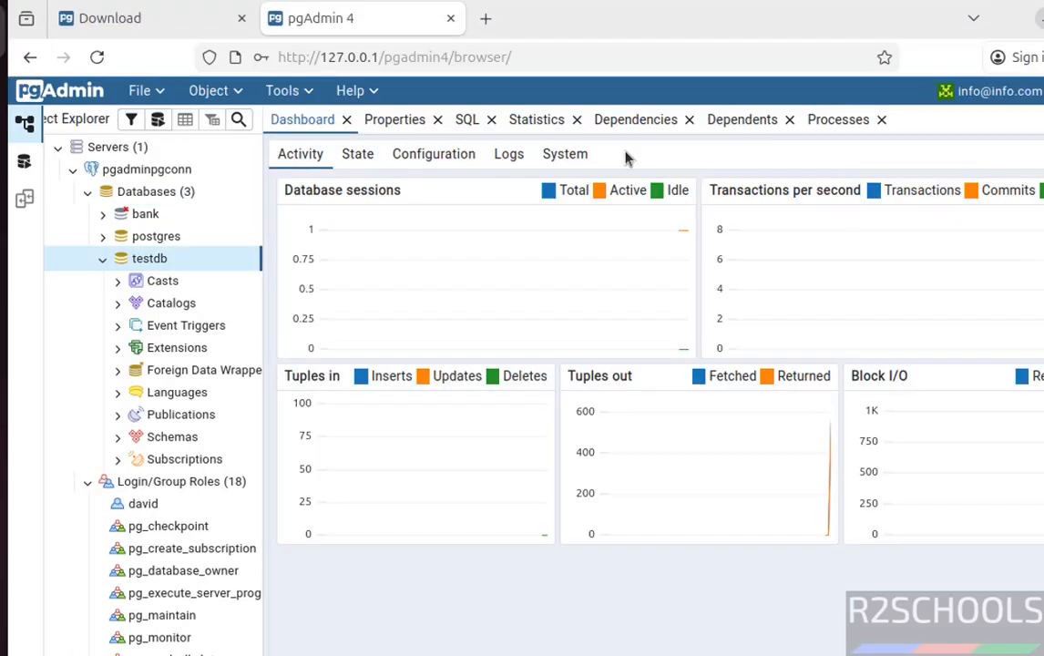
Step: Switch to Firefox and open the pgAdmin web login page at localhost/pgadmin4 in a new browser tab
{"action": "left_click", "coordinate": [486, 18]}
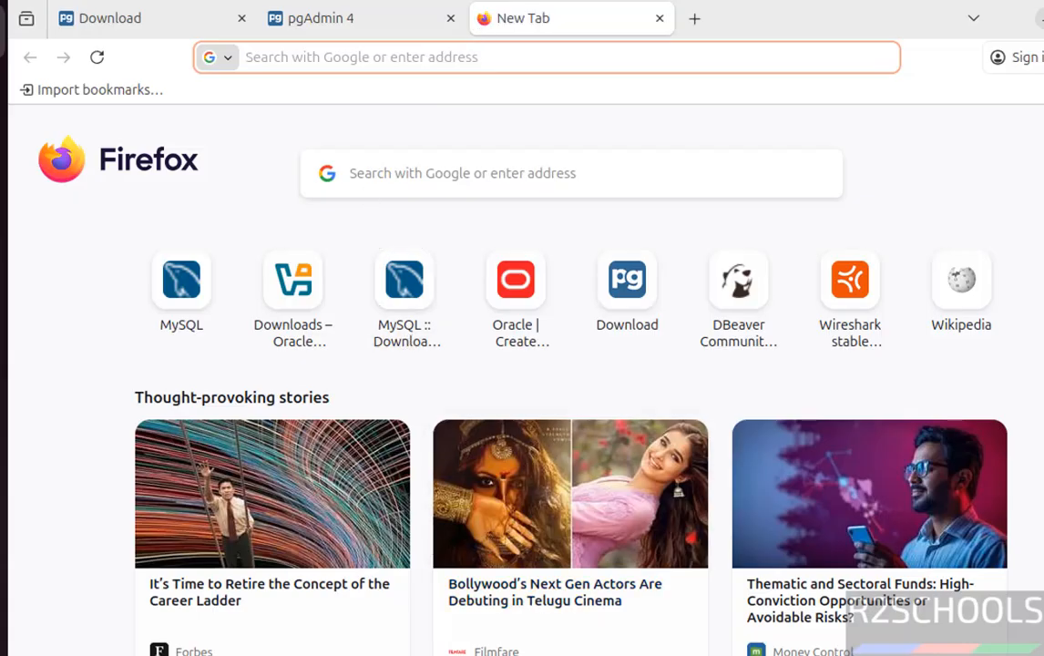
{"action": "left_click", "coordinate": [308, 16]}
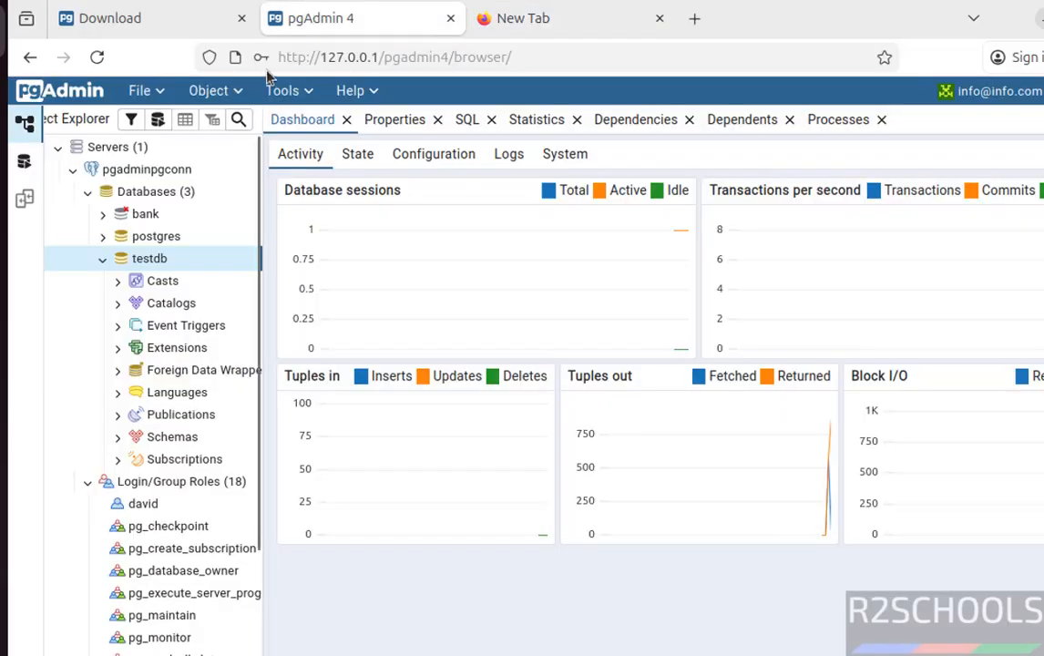
{"action": "left_click", "coordinate": [522, 21]}
{"action": "type", "text": "localh"}
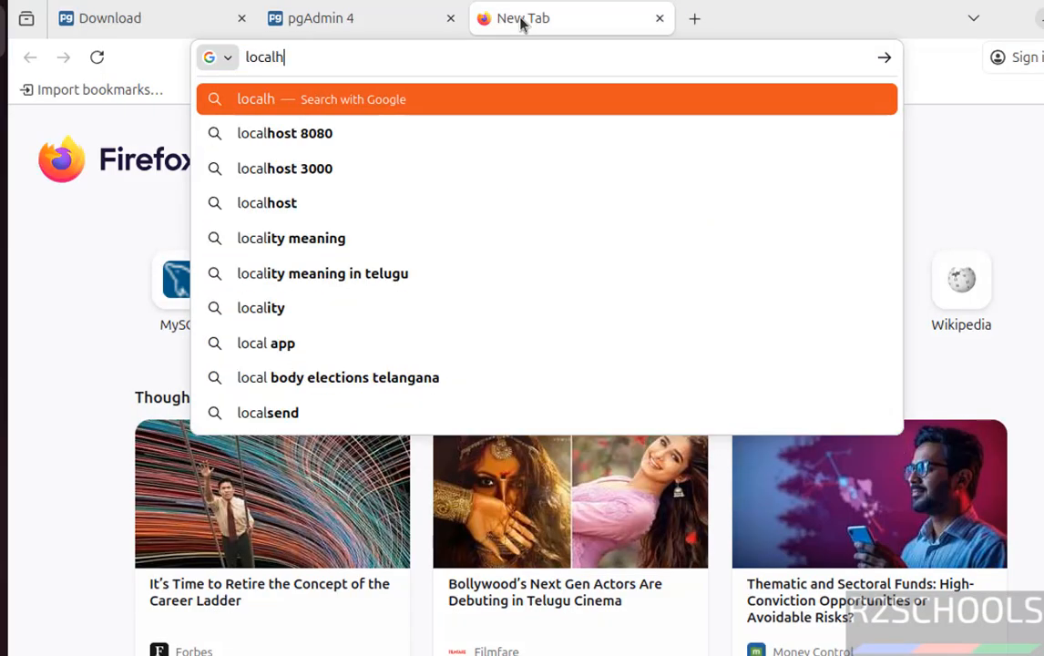
{"action": "type", "text": "ost/"}
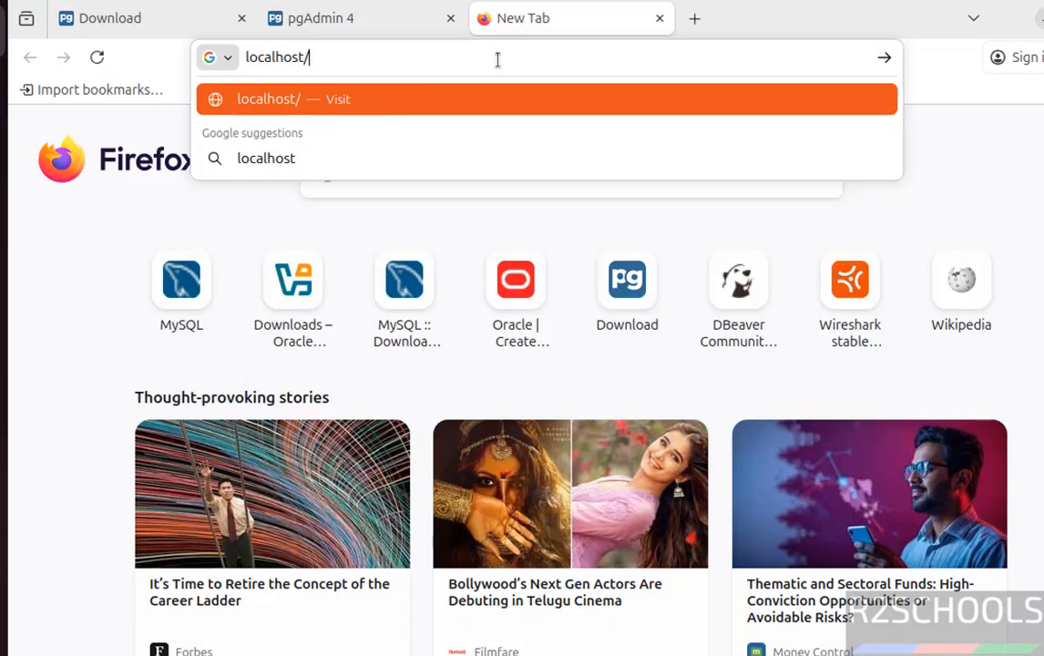
{"action": "type", "text": "pgadmin4"}
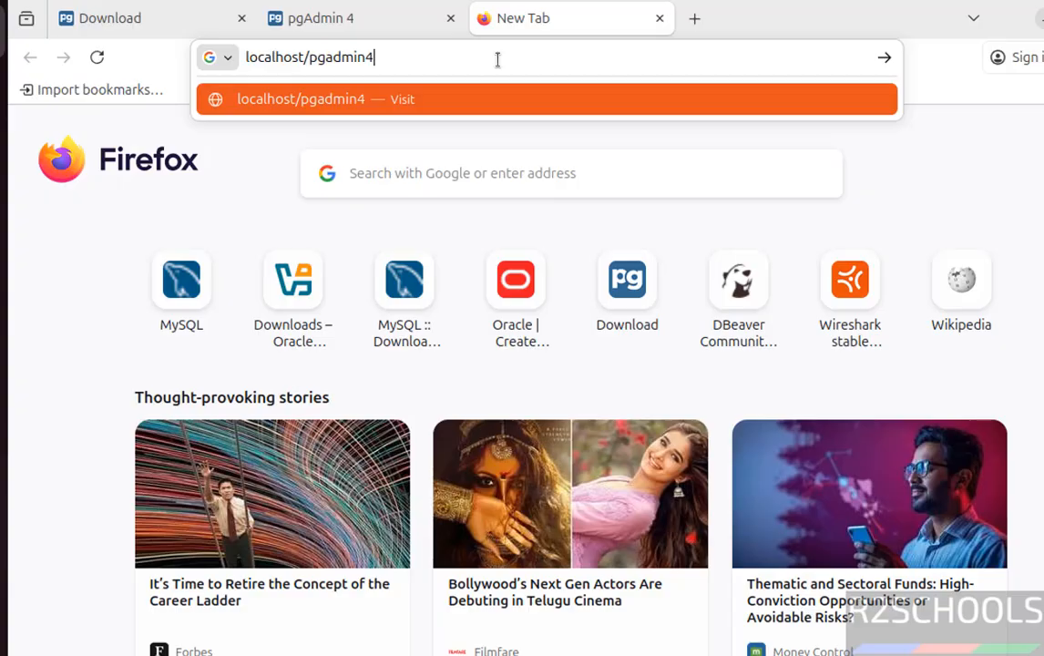
{"action": "key", "text": "Return"}
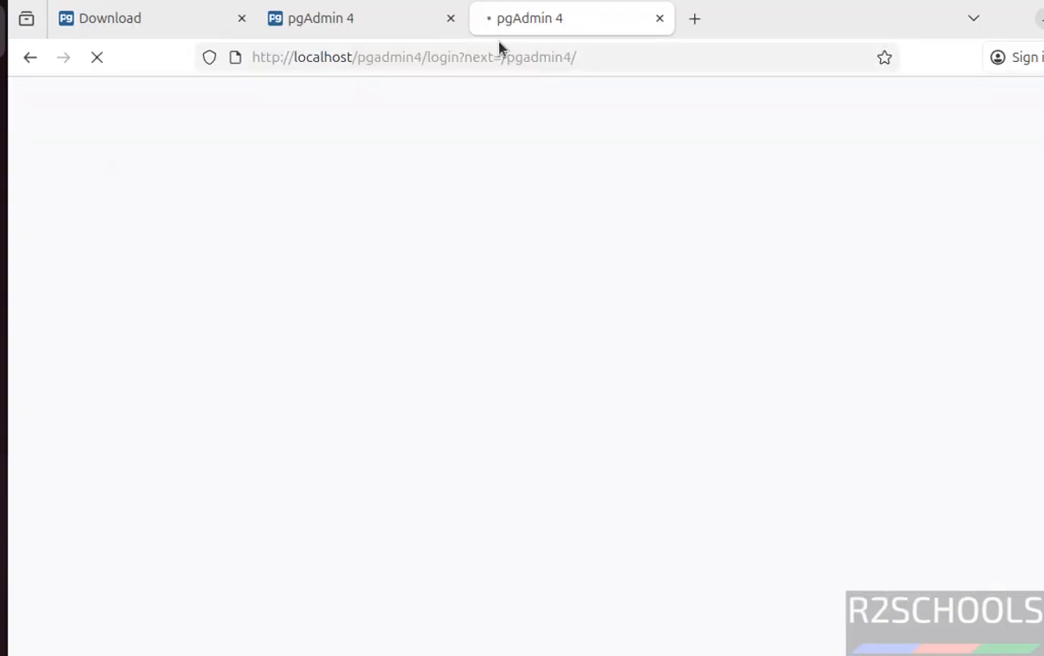
{"action": "left_click", "coordinate": [695, 19]}
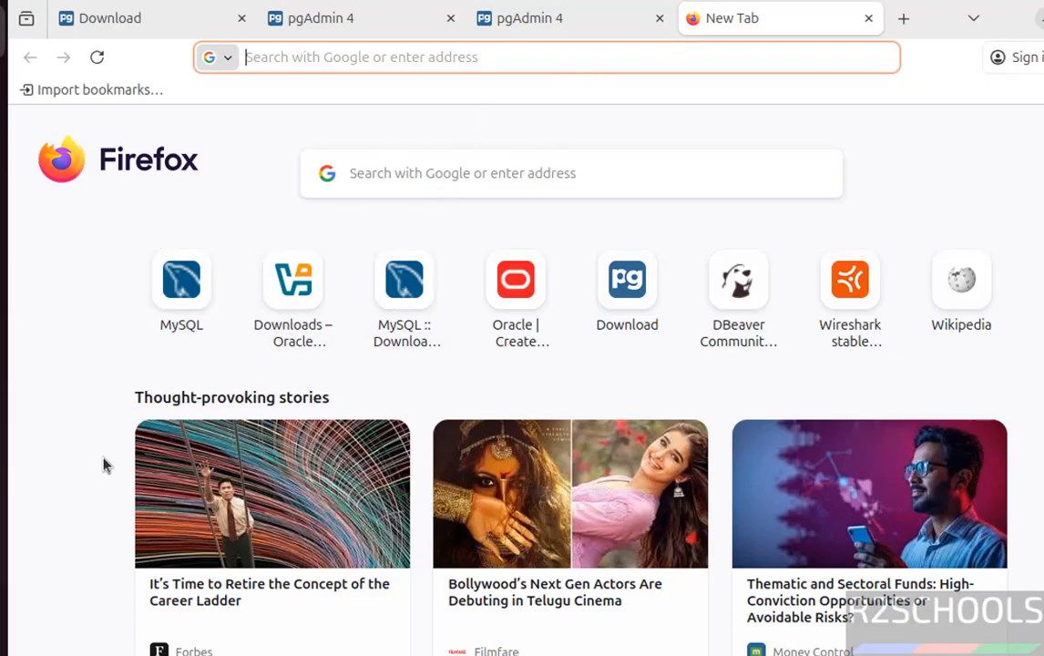
{"action": "key", "text": "ctrl+w"}
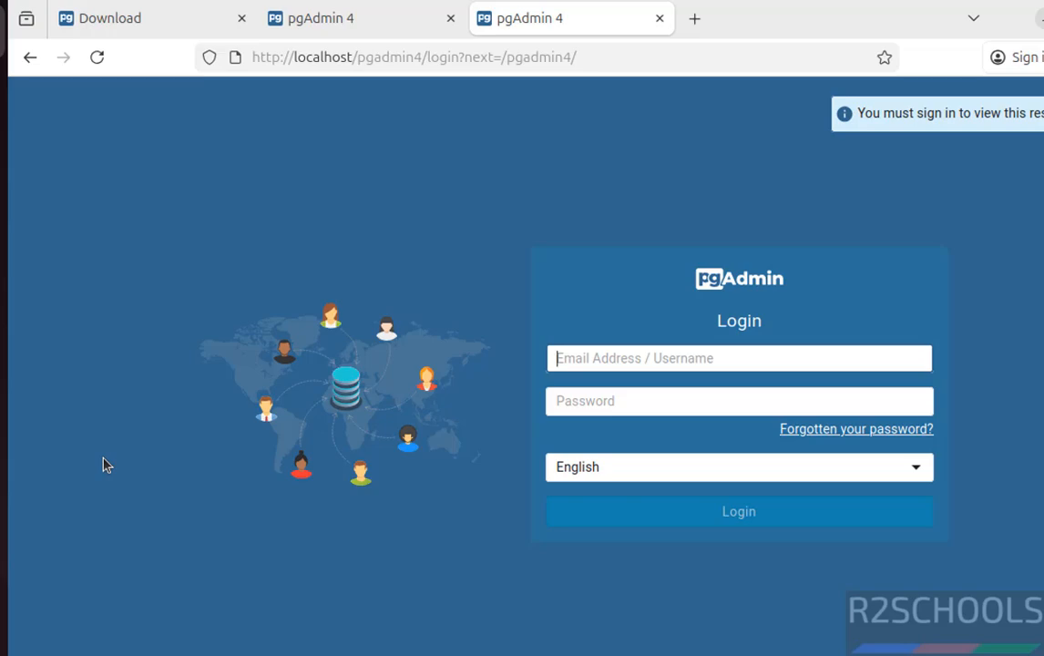